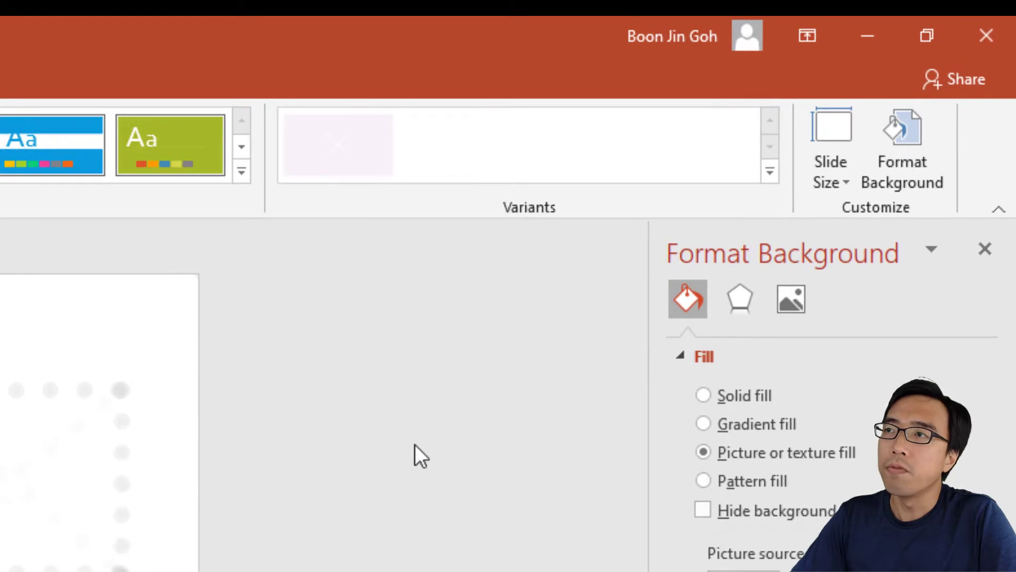
# - Set a custom slide size of 6.12 cm width and 5.58 cm height
pyautogui.click(832, 170)
pyautogui.click(840, 149)
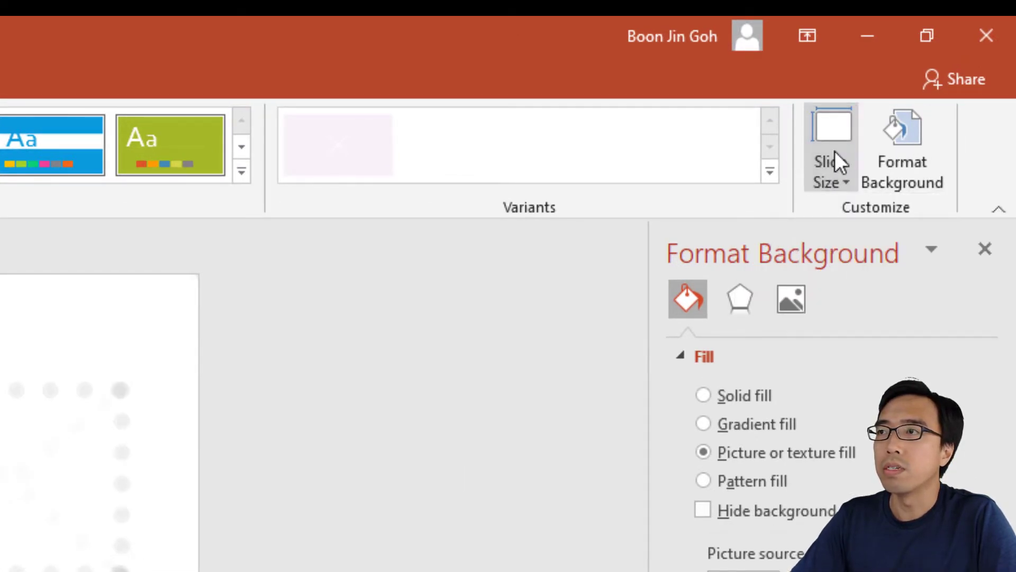
pyautogui.click(836, 161)
pyautogui.click(853, 327)
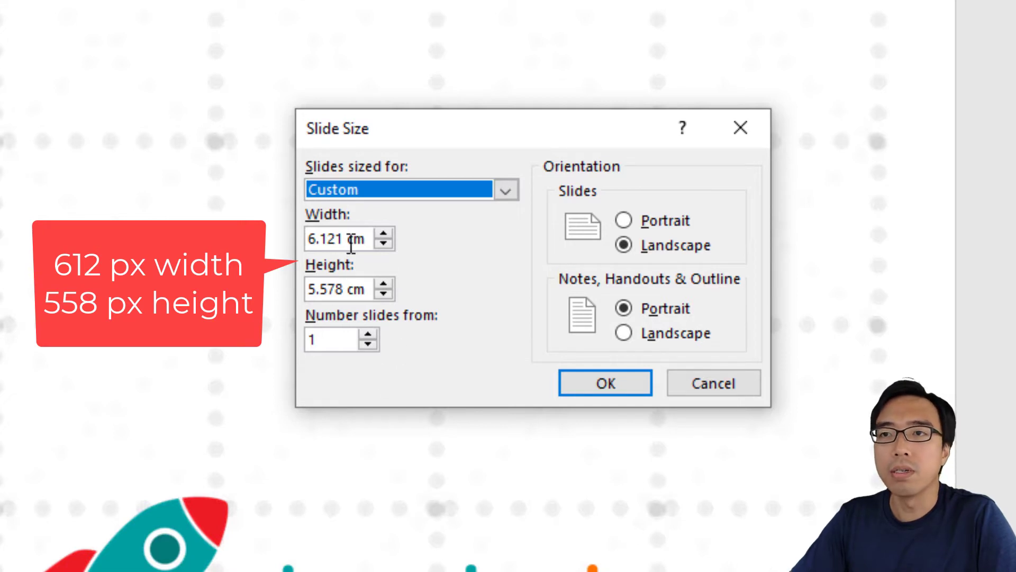
pyautogui.moveTo(345, 239); pyautogui.dragTo(277, 239)
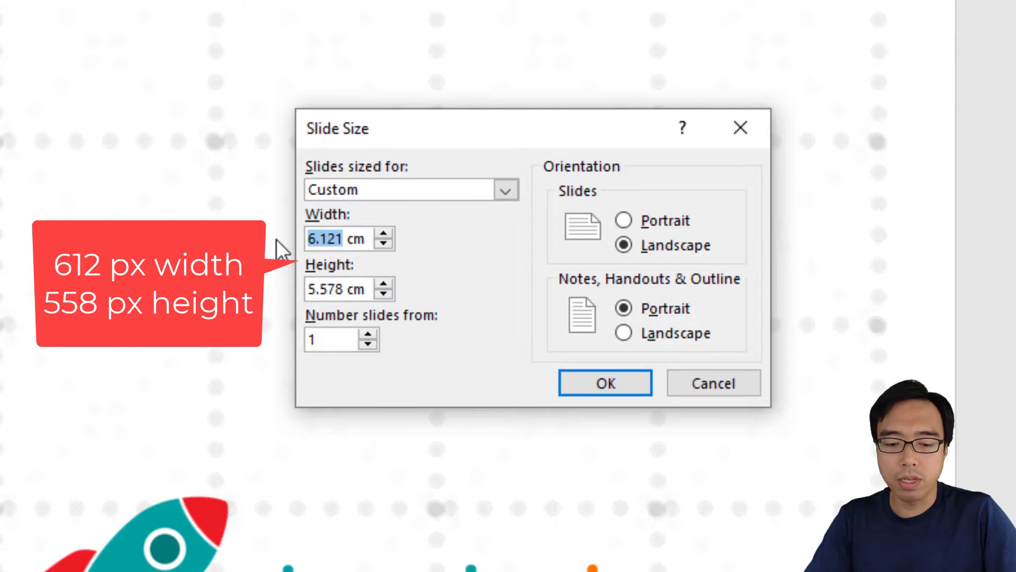
pyautogui.write('6.12')
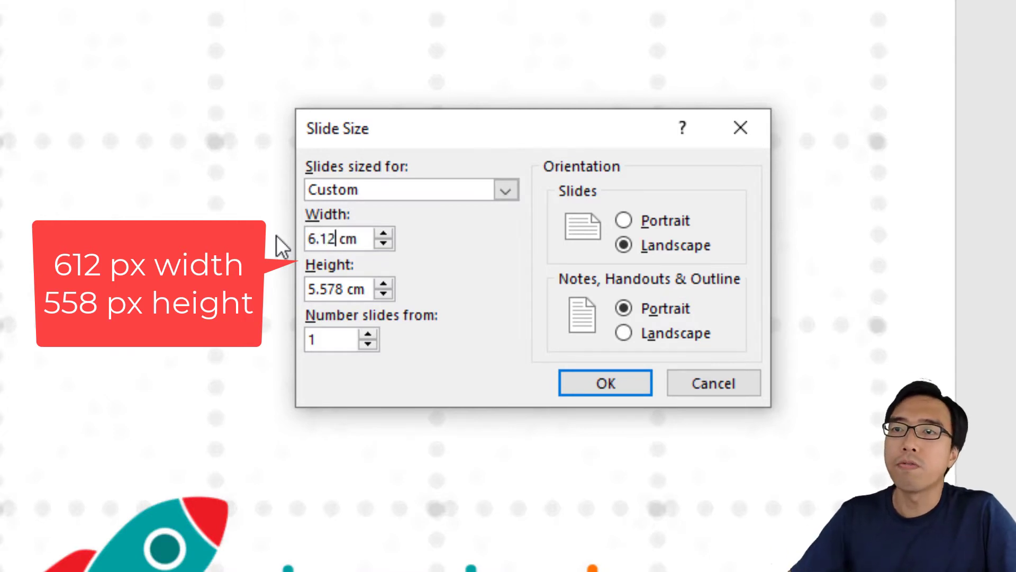
pyautogui.press('Tab')
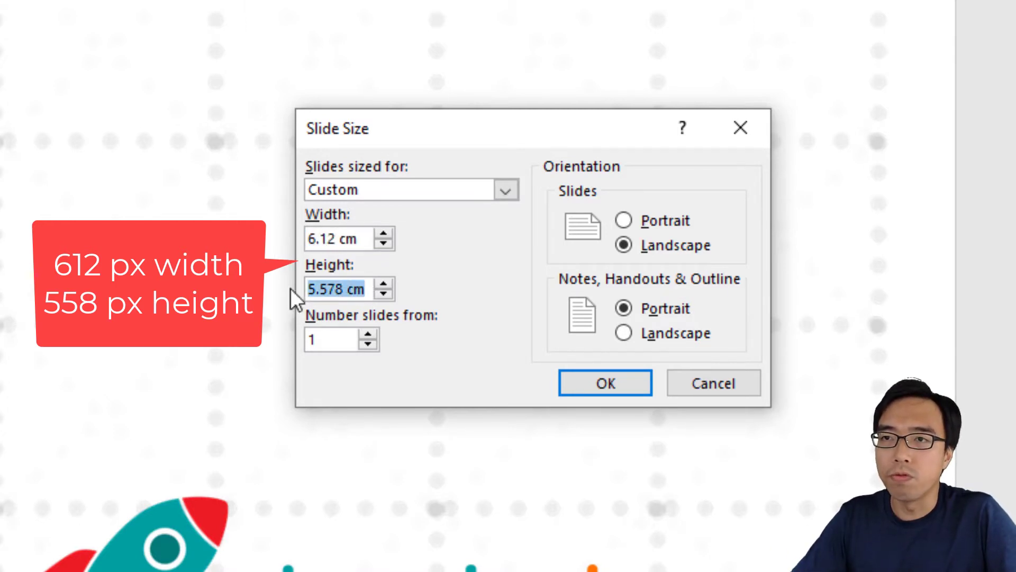
pyautogui.write('5.58cm')
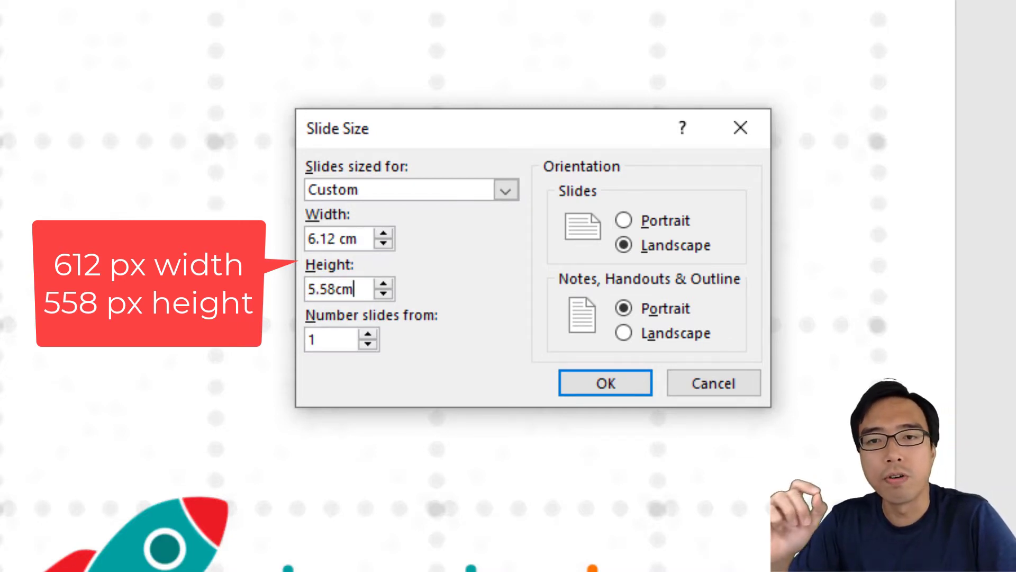
pyautogui.click(612, 382)
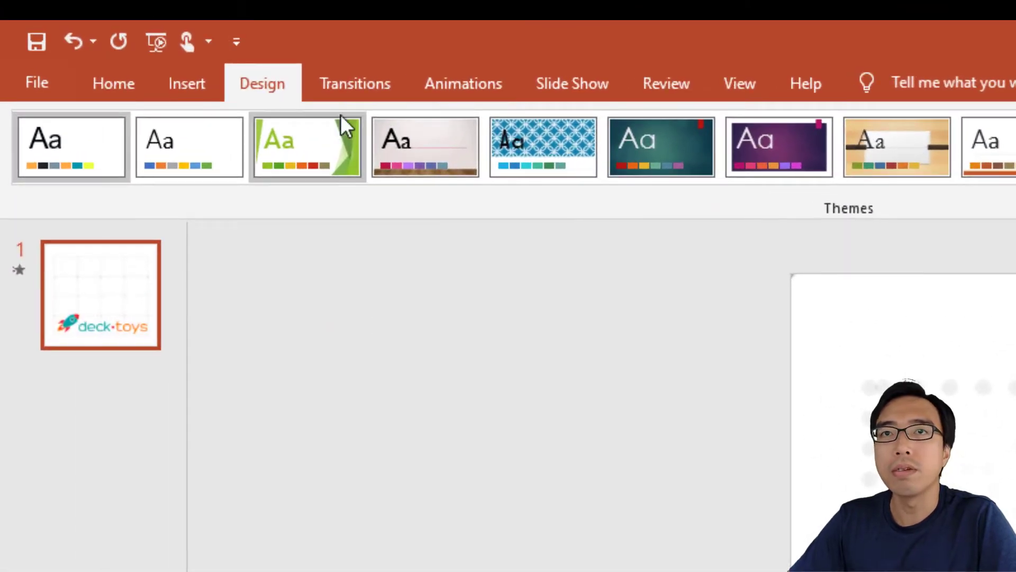
# - Show the list of the slide's animations and delete the rocket's existing custom path animation, Picture 2
pyautogui.click(458, 86)
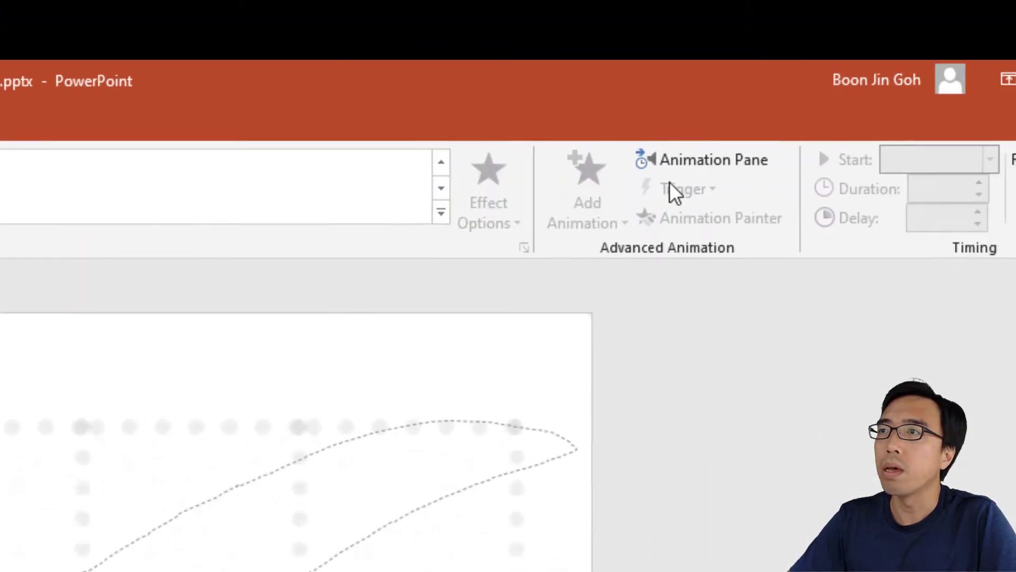
pyautogui.click(680, 159)
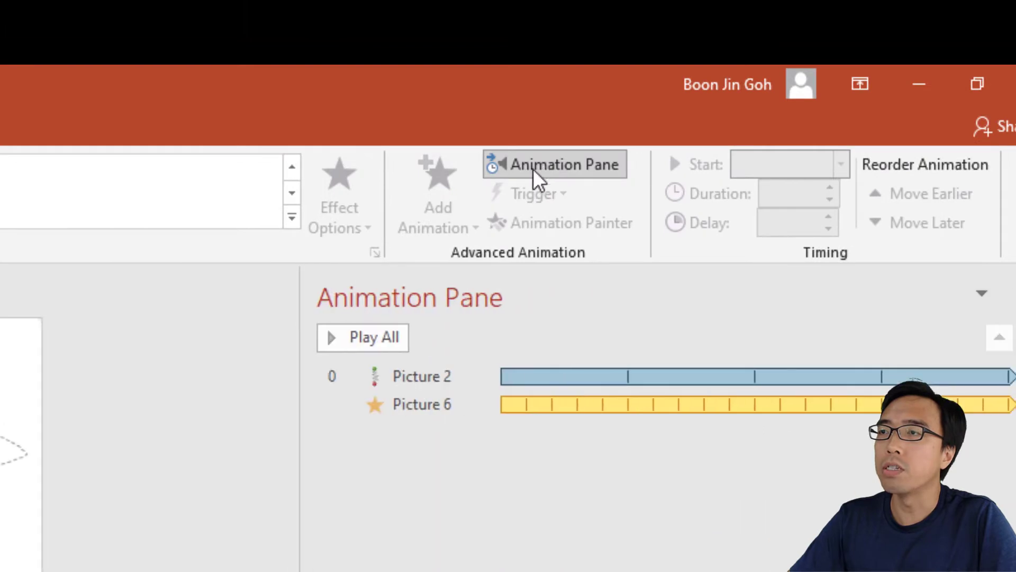
pyautogui.click(429, 374)
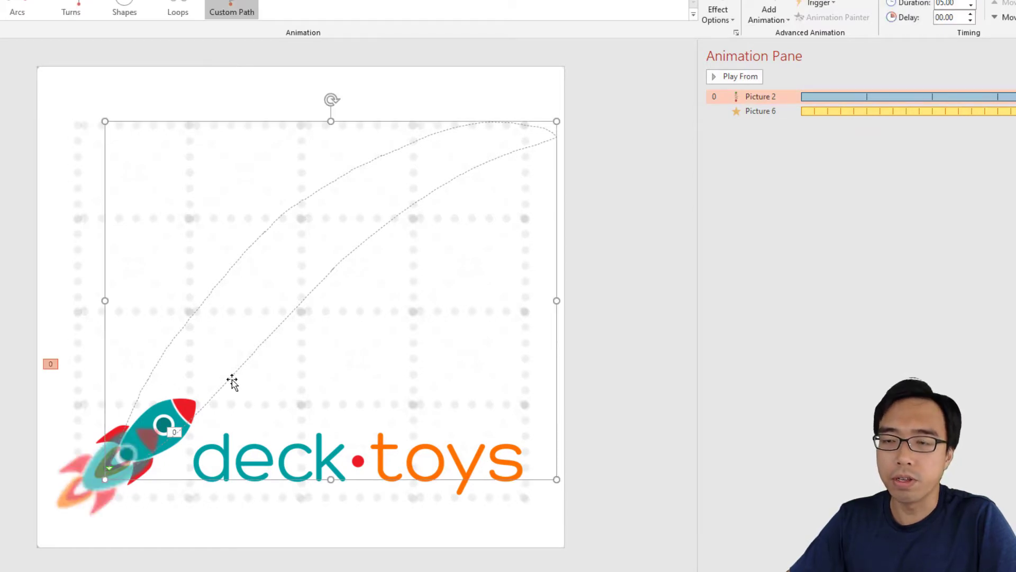
pyautogui.press('Delete')
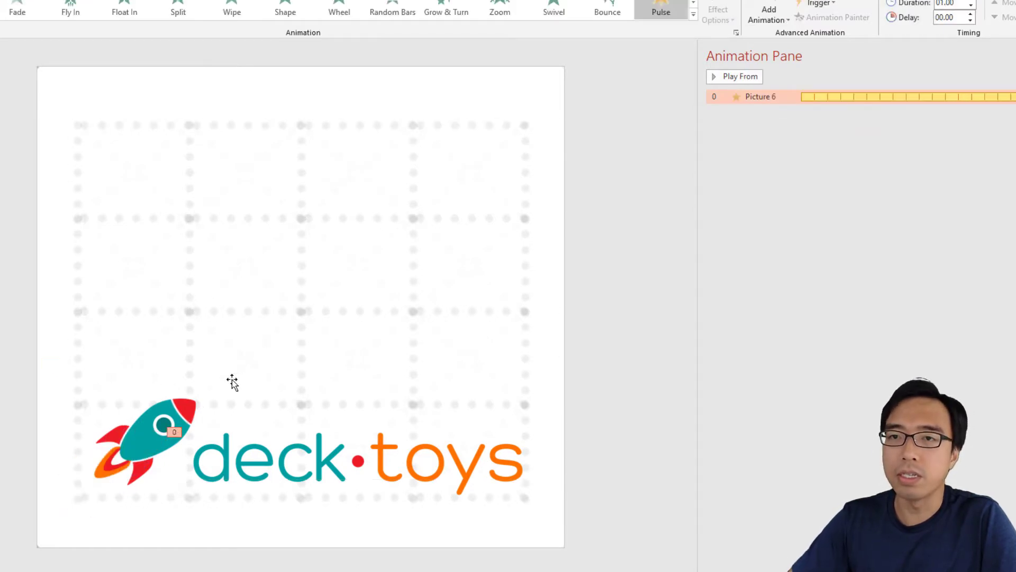
# - Apply a Custom Path animation to the rocket, drawing a freehand loop to the slide's upper-right corner and back
pyautogui.click(157, 433)
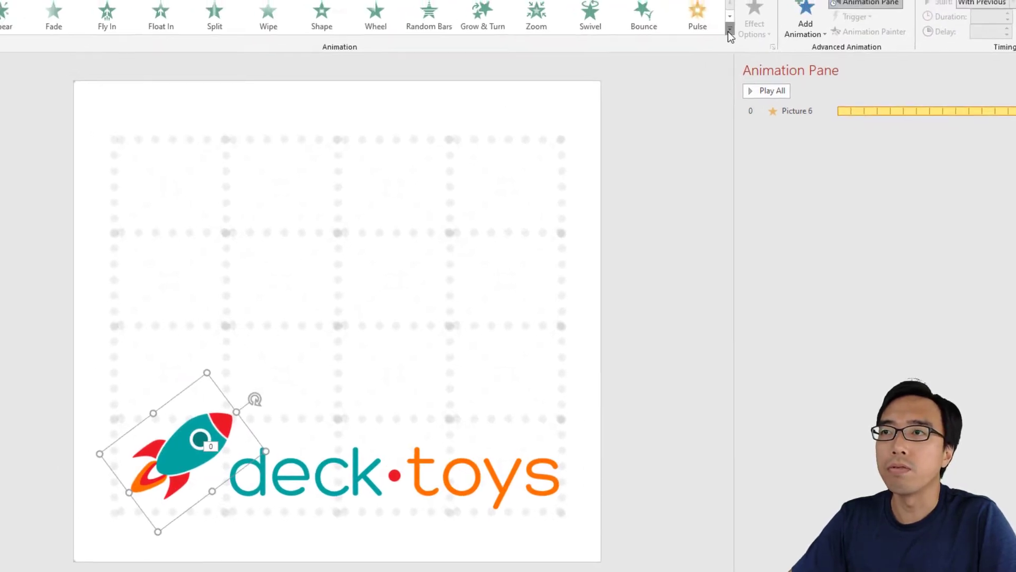
pyautogui.click(693, 14)
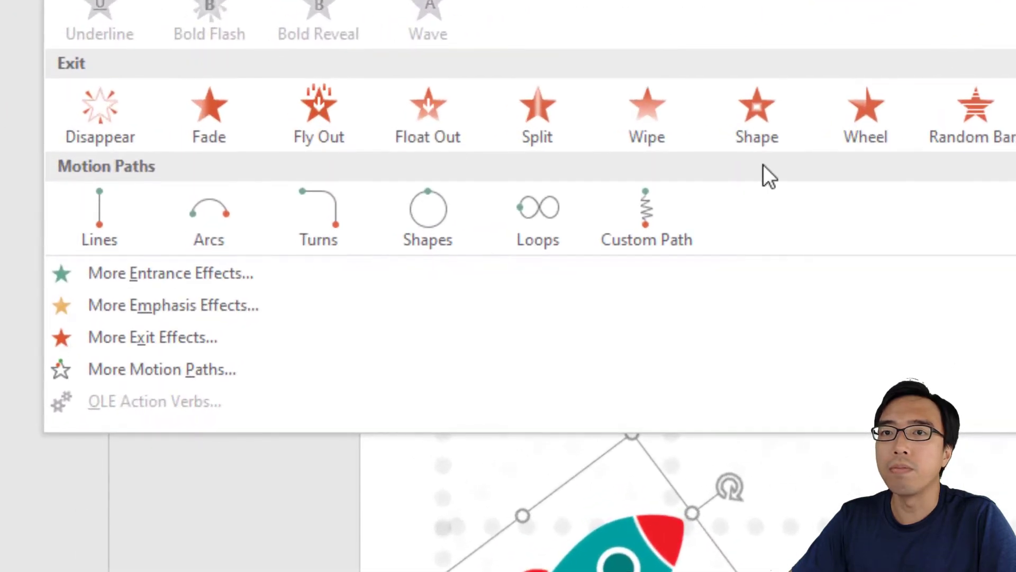
pyautogui.click(658, 212)
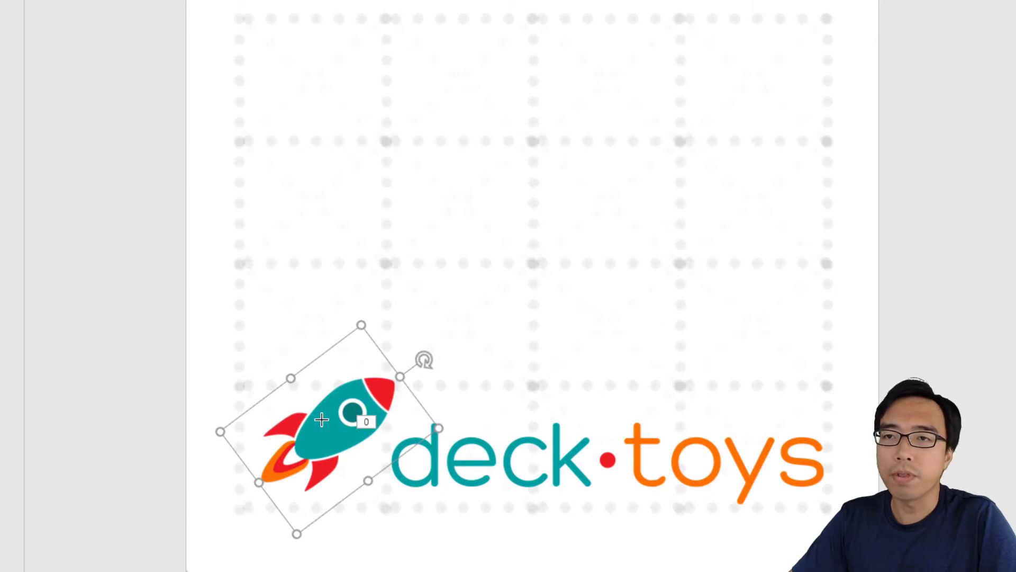
pyautogui.moveTo(321, 419)
pyautogui.mouseDown()
pyautogui.moveTo(349, 332)
pyautogui.moveTo(599, 98)
pyautogui.moveTo(724, 15)
pyautogui.moveTo(808, 7)
pyautogui.moveTo(828, 30)
pyautogui.moveTo(792, 29)
pyautogui.moveTo(556, 164)
pyautogui.moveTo(331, 431)
pyautogui.moveTo(312, 408)
pyautogui.mouseUp()
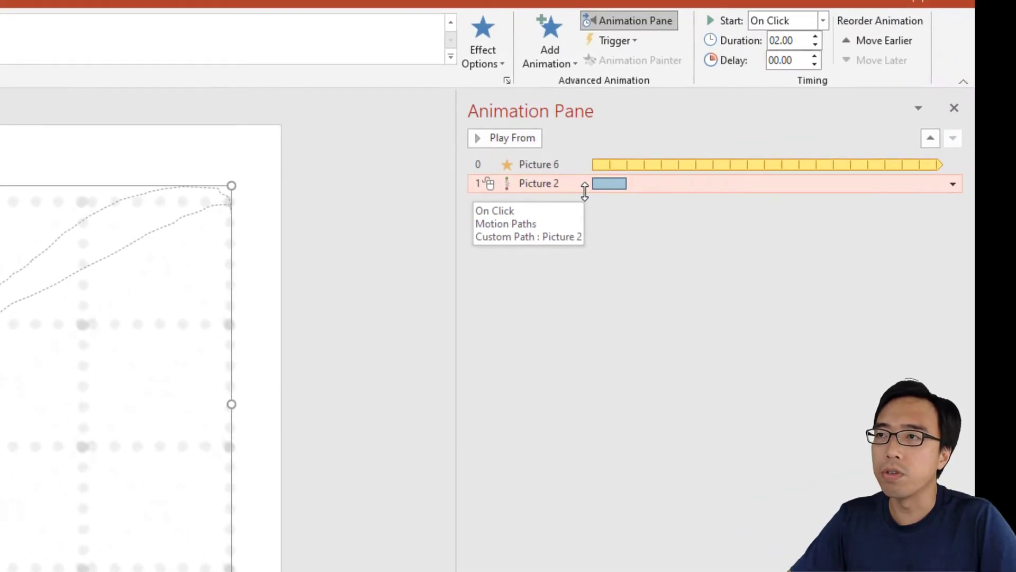
# - Set the rocket's path animation to start With Previous with a duration of 5 seconds (Very Slow)
pyautogui.rightClick(596, 184)
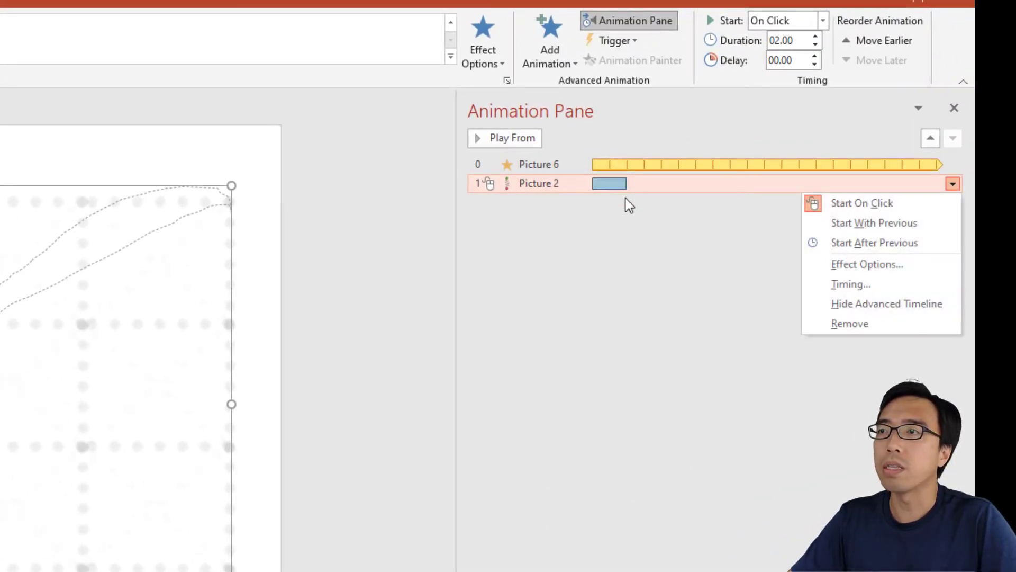
pyautogui.click(831, 286)
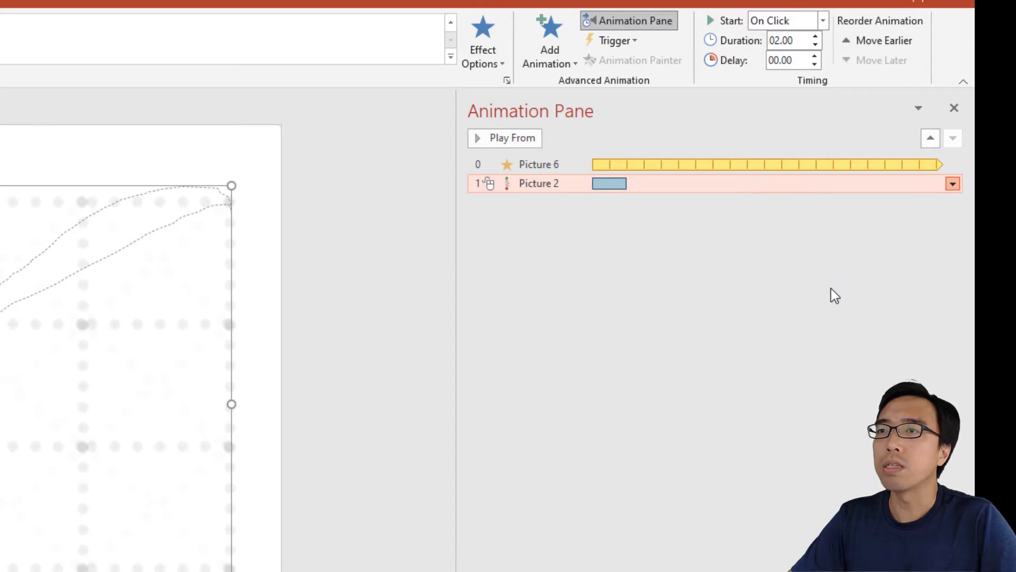
pyautogui.click(34, 245)
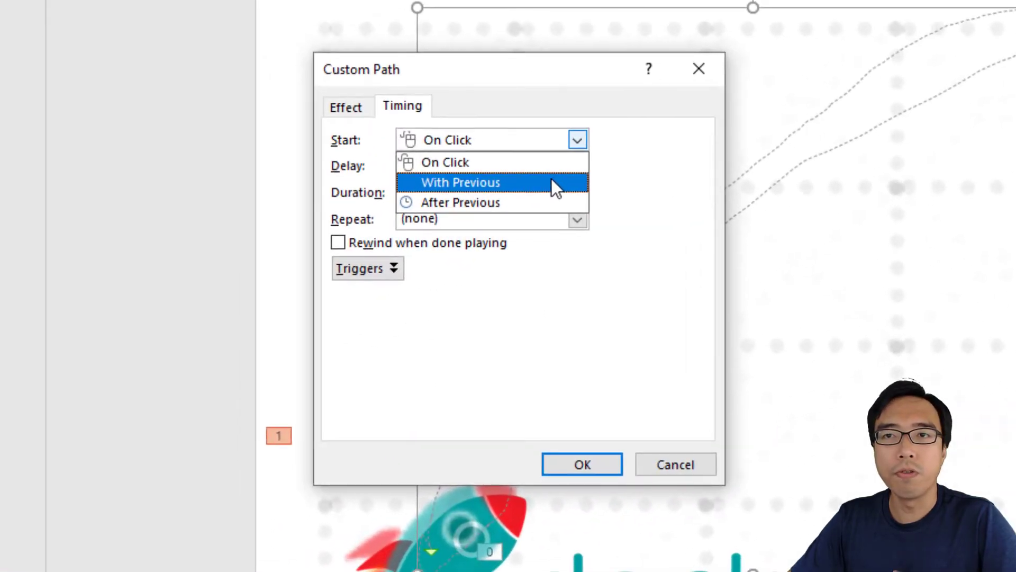
pyautogui.click(550, 178)
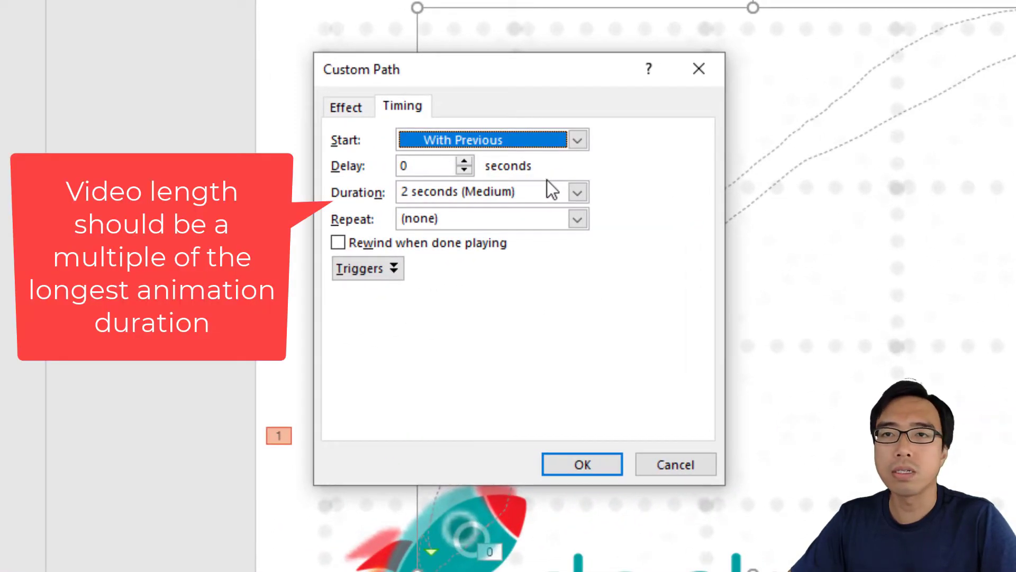
pyautogui.click(577, 194)
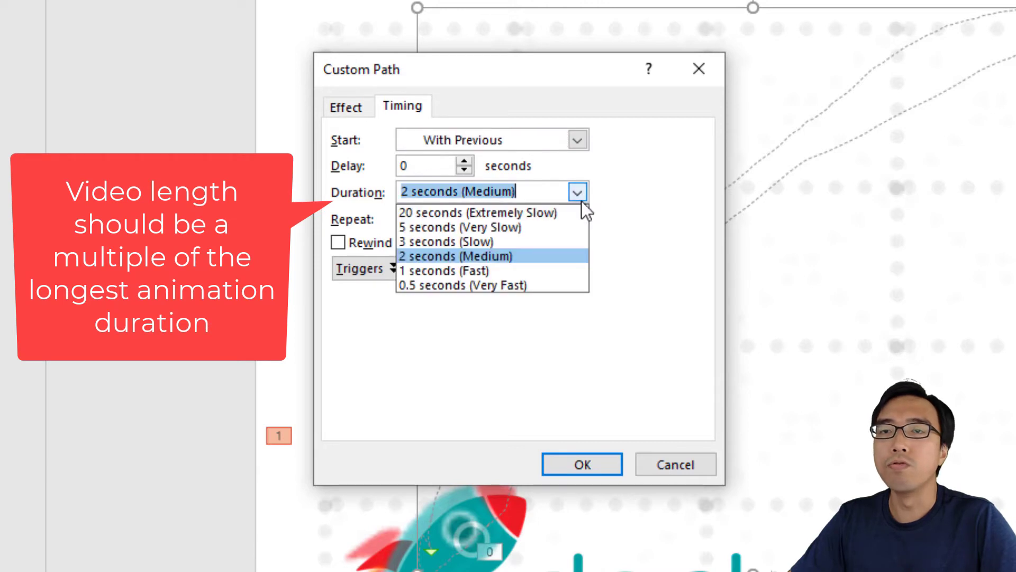
pyautogui.click(557, 226)
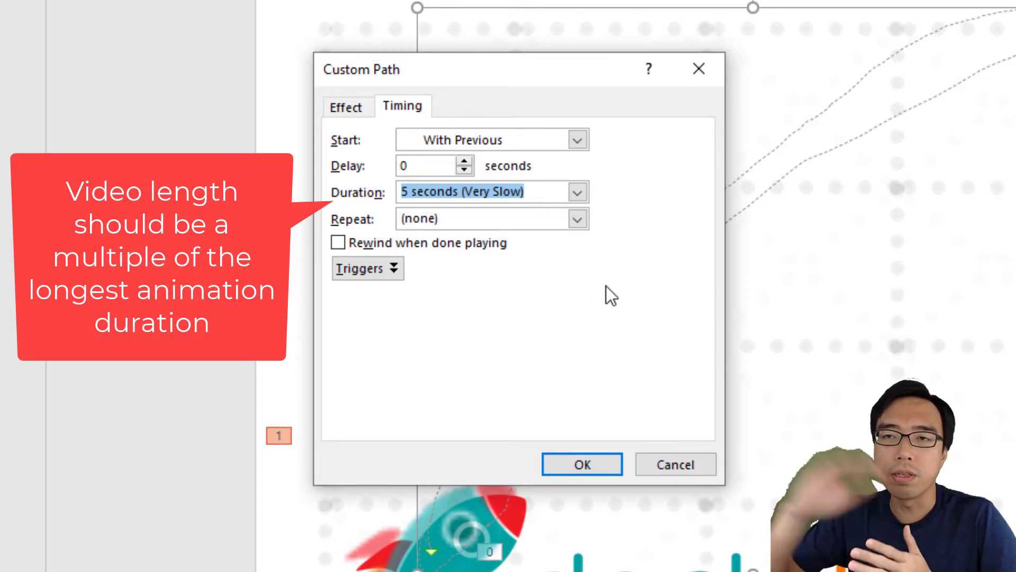
# - Make the rocket's path animation repeat Until End of Slide and check it in the slide show
pyautogui.click(570, 226)
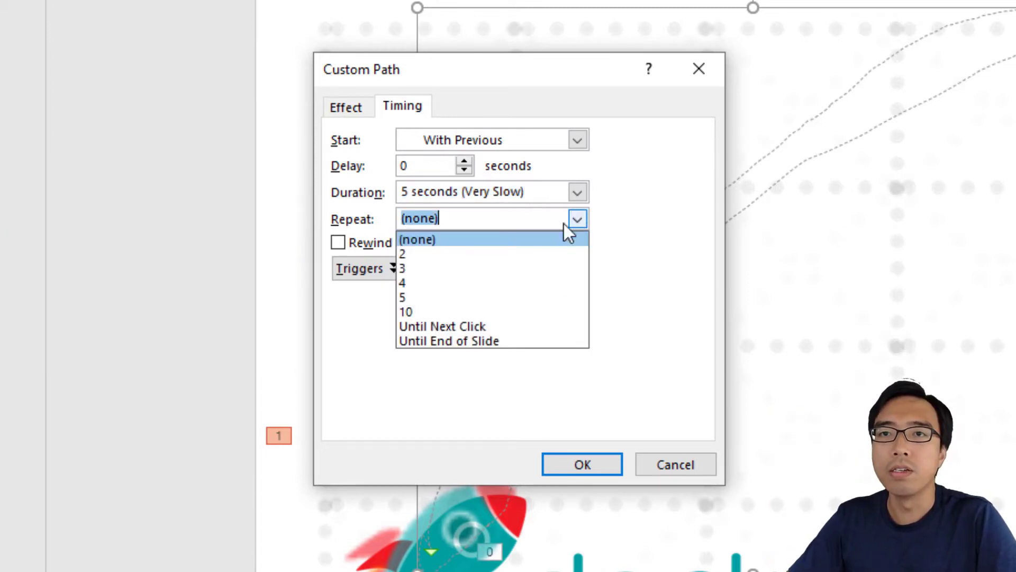
pyautogui.click(551, 343)
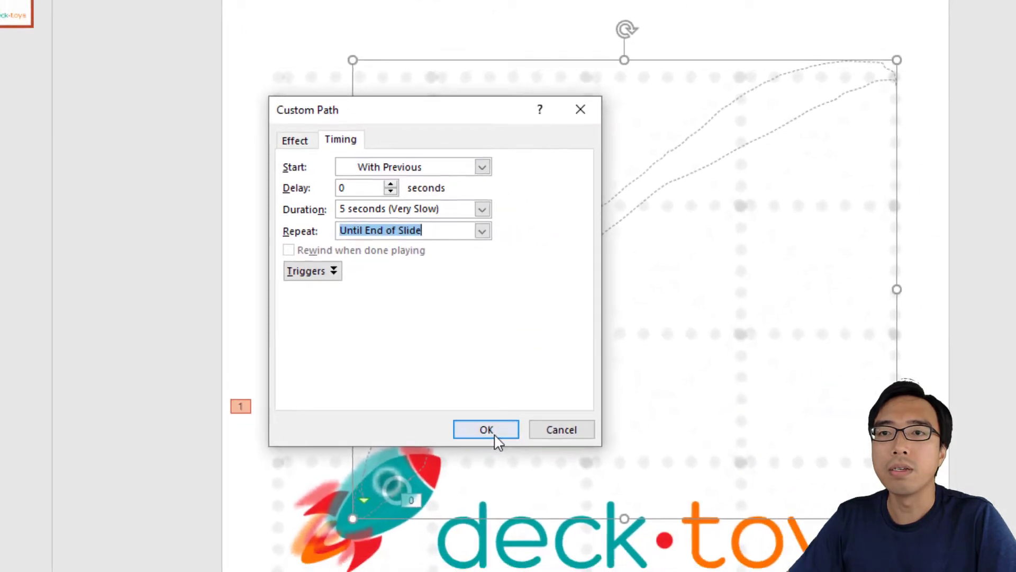
pyautogui.click(582, 465)
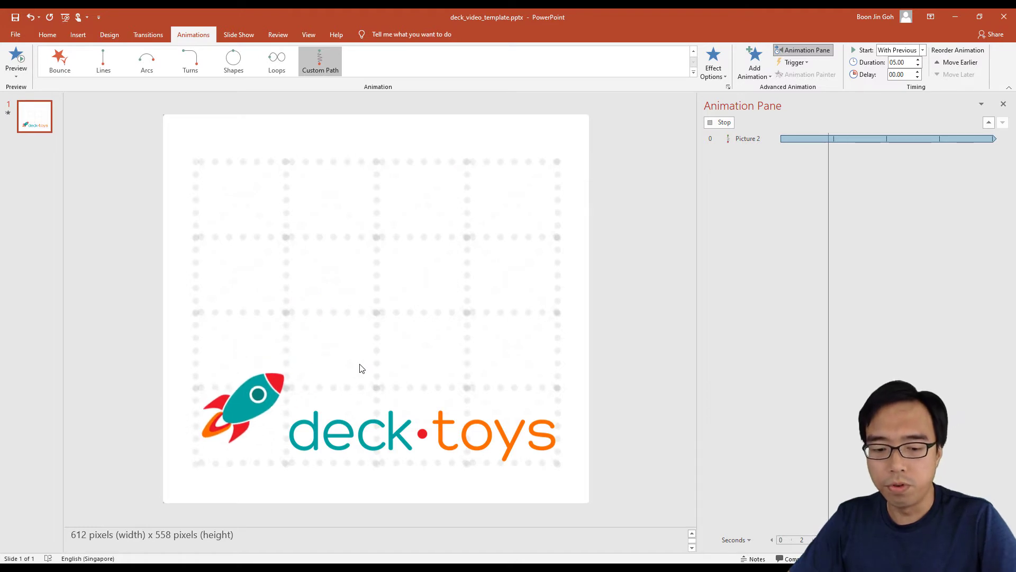
pyautogui.press('F5')
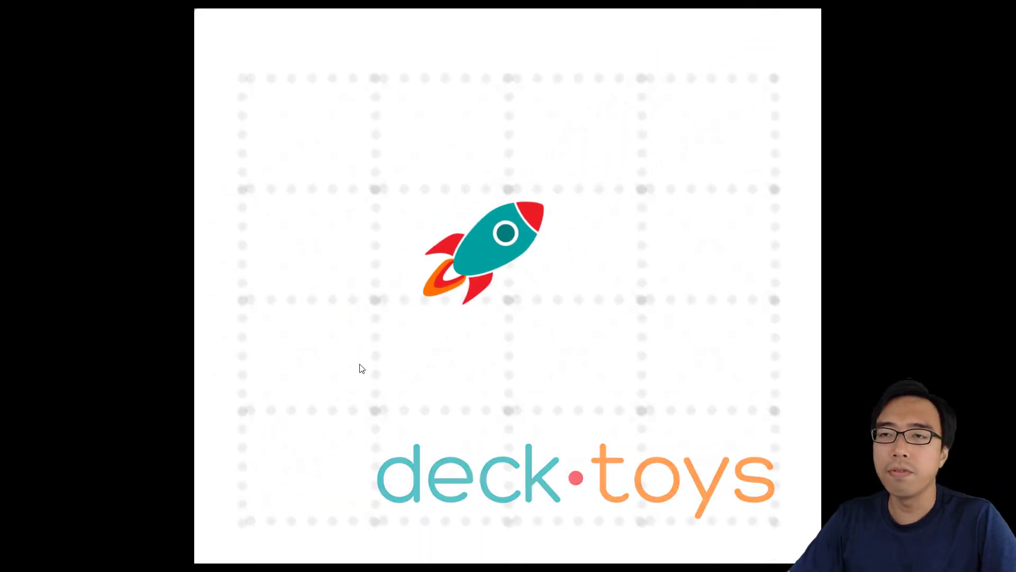
pyautogui.press('Escape')
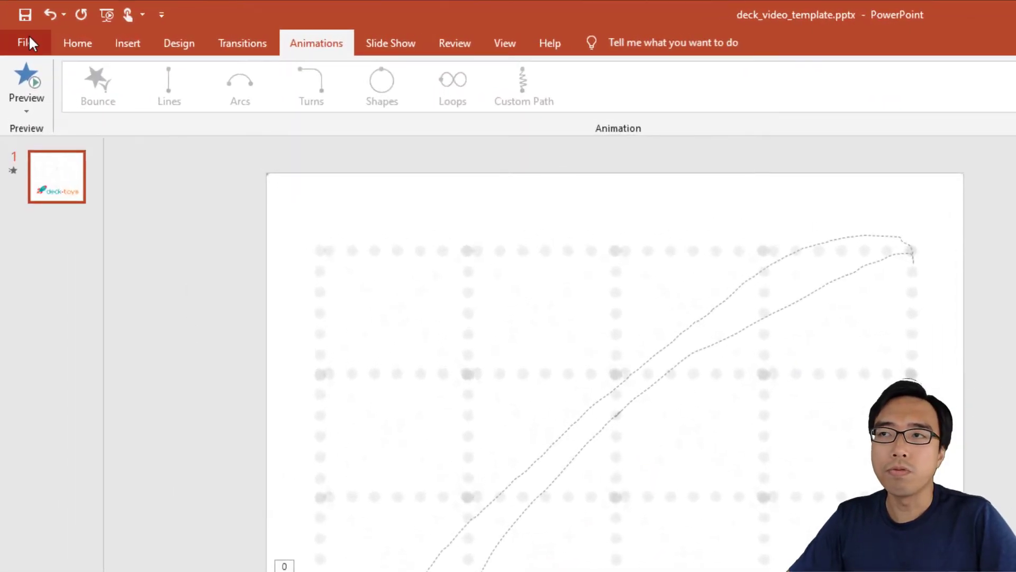
# - Prepare the presentation's export as a video, setting the time spent on each slide to 6 seconds
pyautogui.click(30, 37)
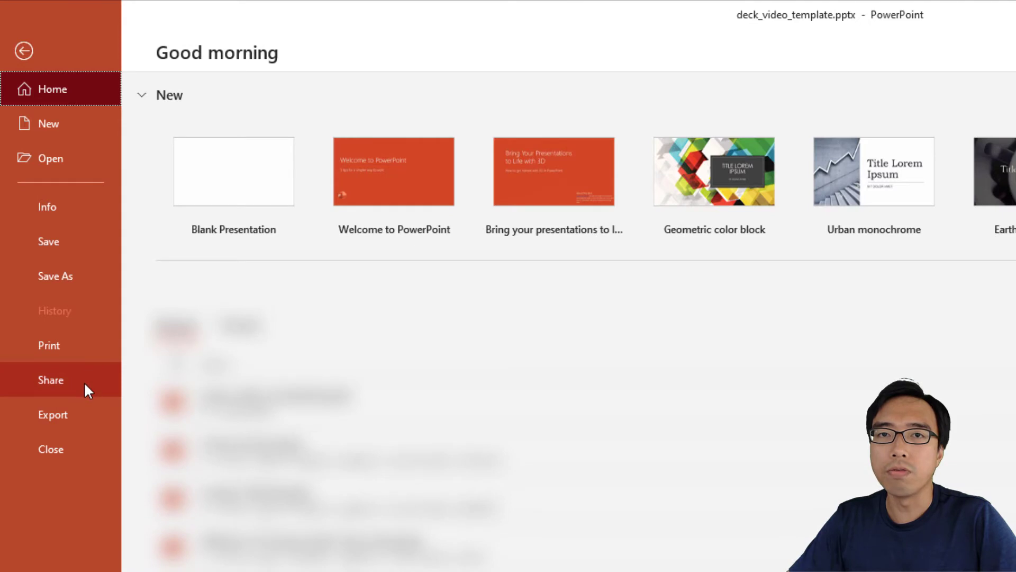
pyautogui.click(83, 411)
pyautogui.click(292, 177)
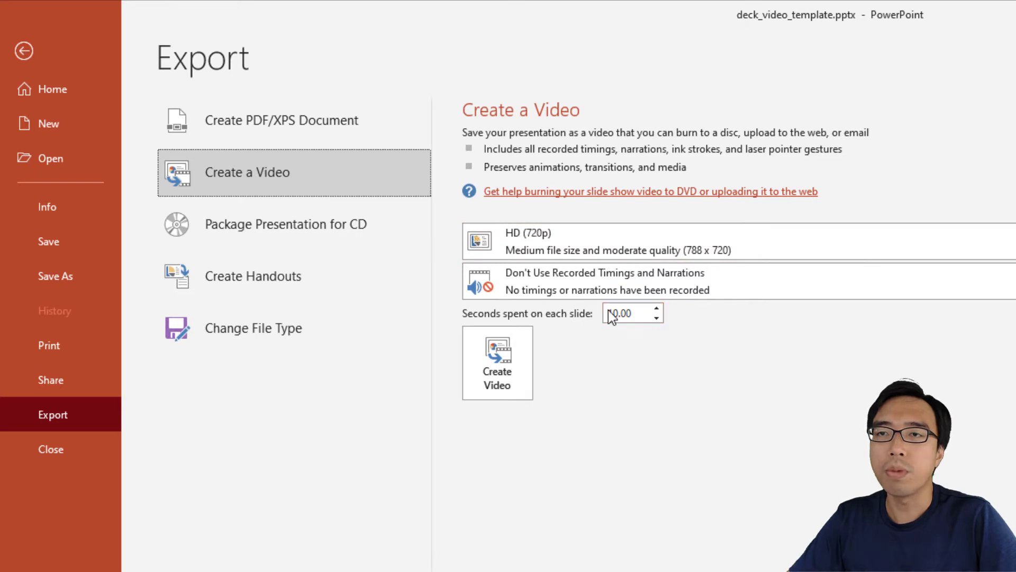
pyautogui.click(656, 319)
pyautogui.click(656, 319)
pyautogui.click(656, 319)
pyautogui.click(657, 319)
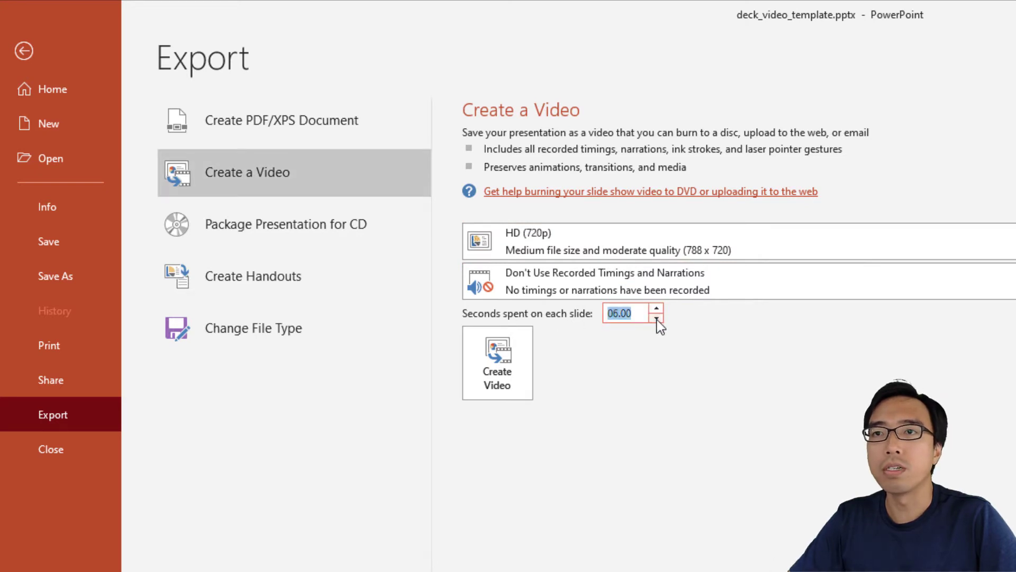
pyautogui.click(656, 381)
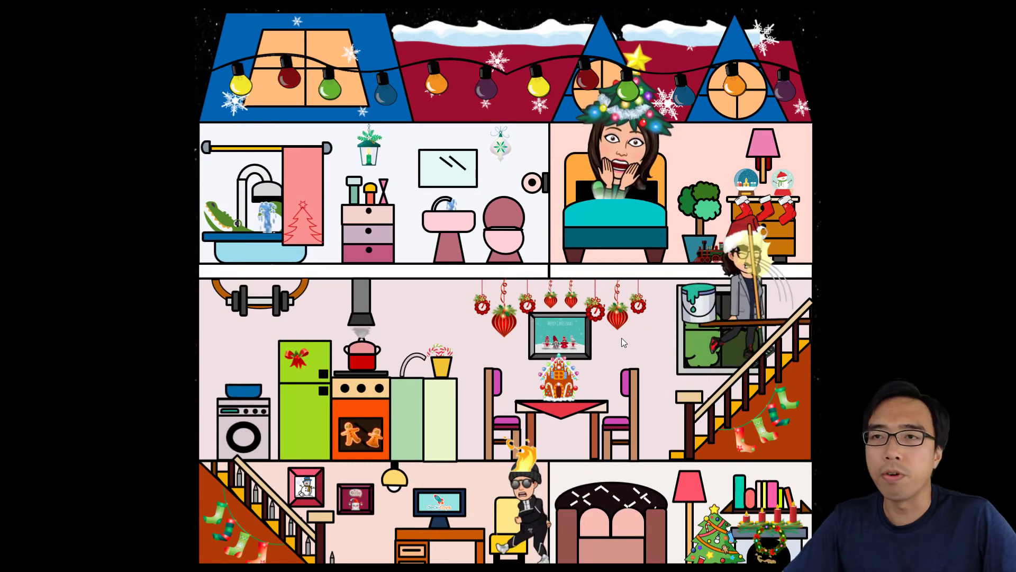
# - Leave the slide show and give the toy train a Lines motion path running horizontally left to the bathroom toilet
pyautogui.press('Escape')
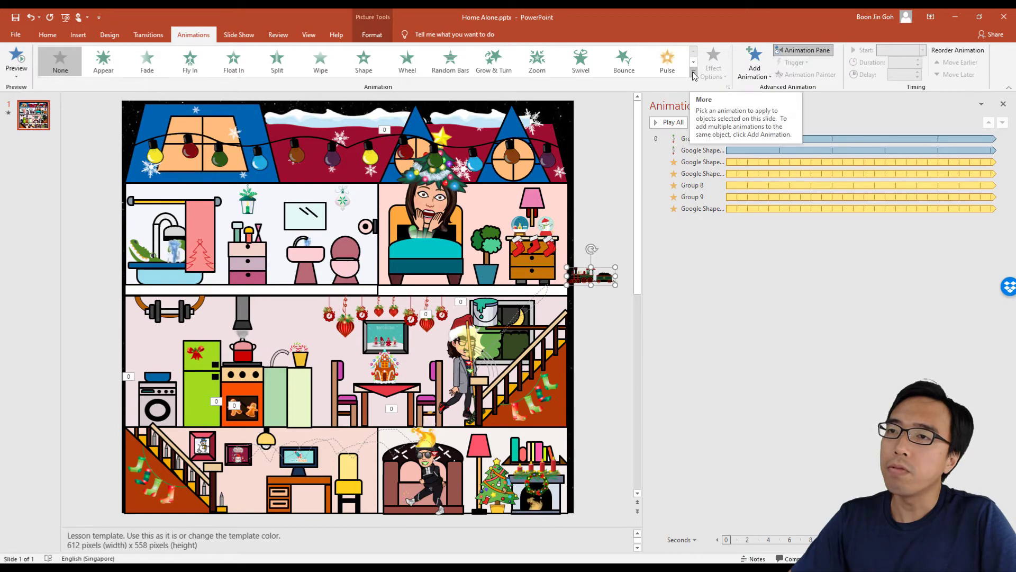
pyautogui.click(694, 74)
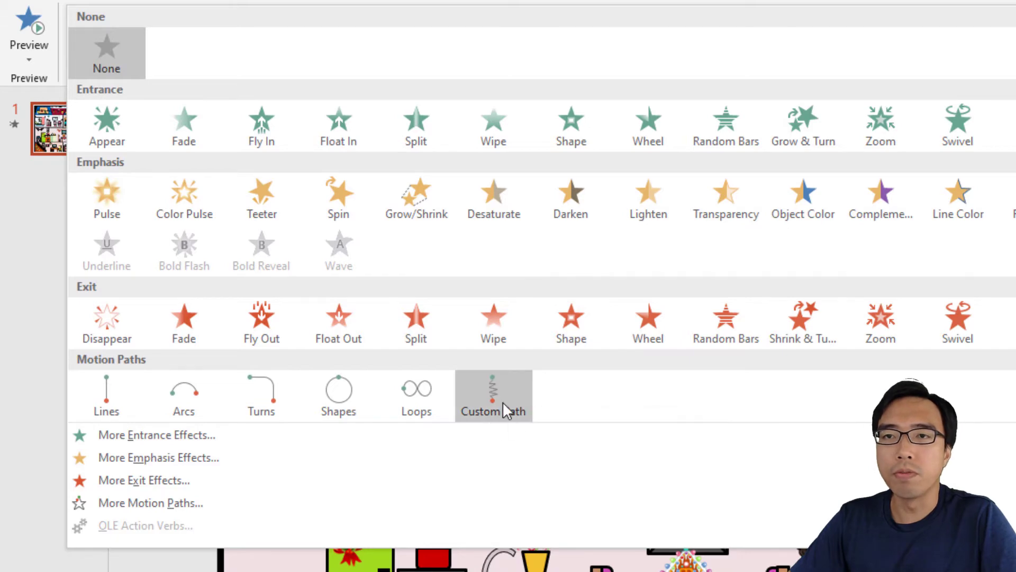
pyautogui.click(119, 394)
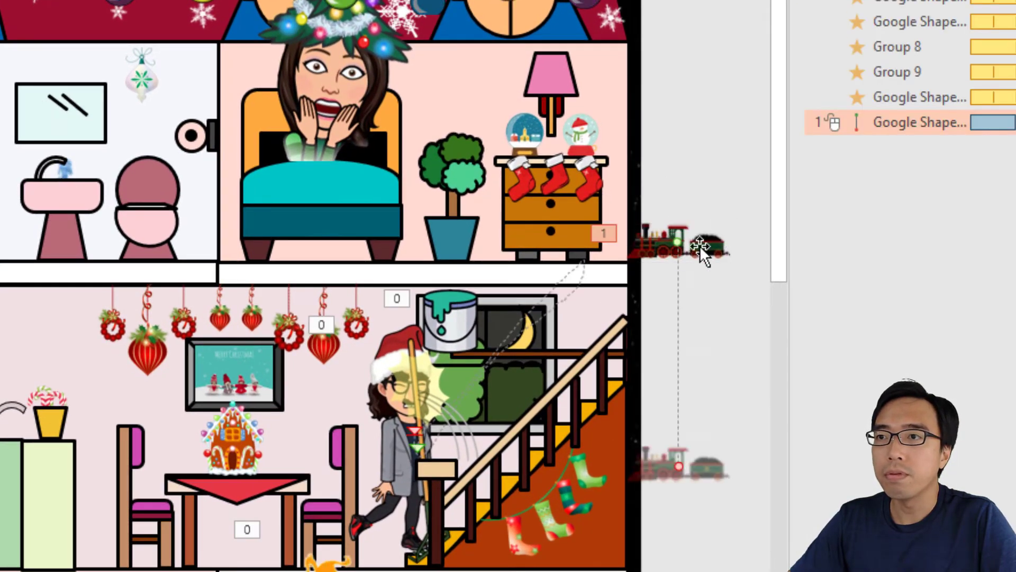
pyautogui.moveTo(681, 464); pyautogui.dragTo(158, 241)
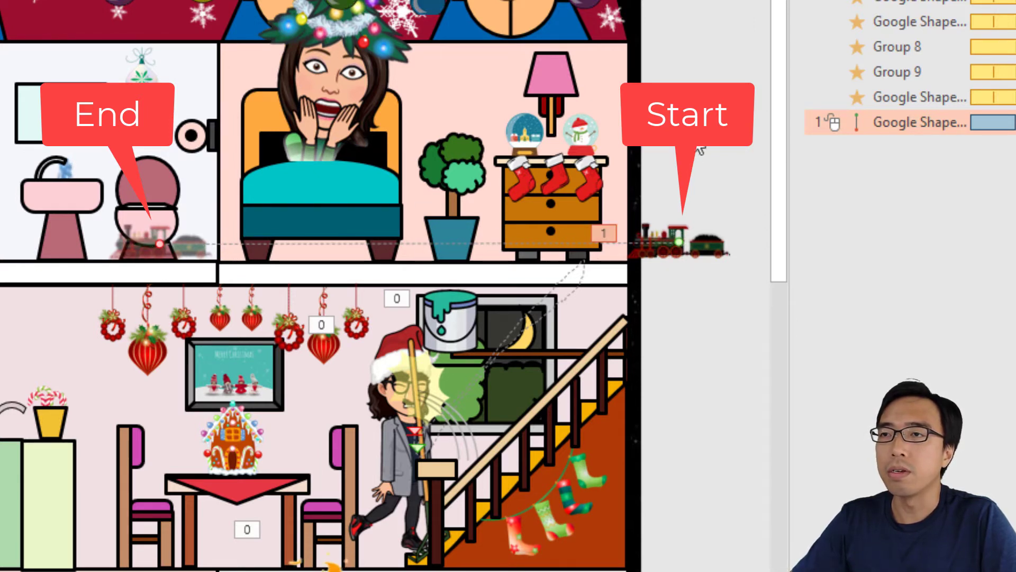
# - Set the toy train's path animation to start With Previous with a duration of 5 seconds (Very Slow)
pyautogui.click(703, 177)
pyautogui.click(668, 248)
pyautogui.rightClick(661, 245)
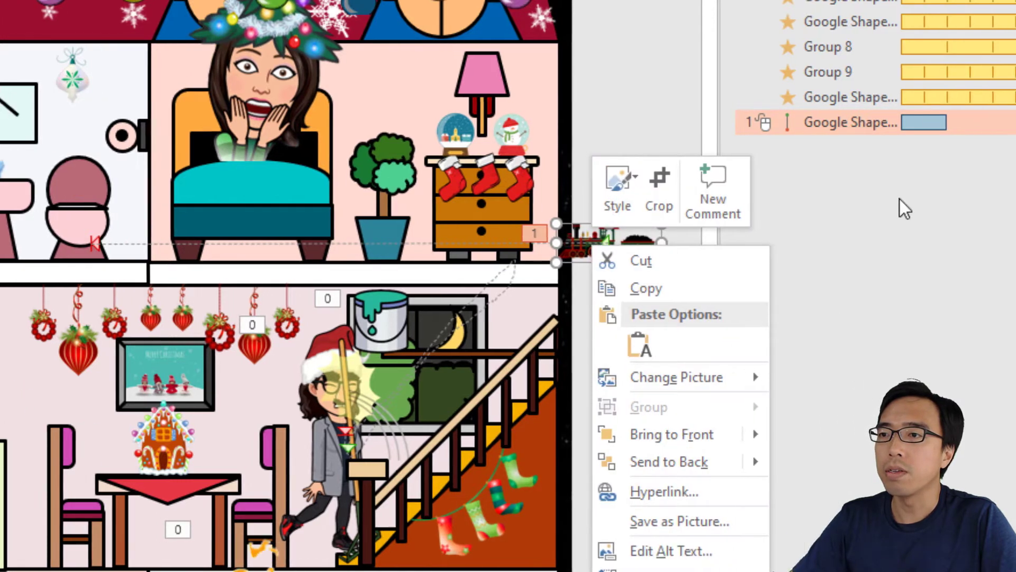
pyautogui.click(969, 199)
pyautogui.click(1015, 123)
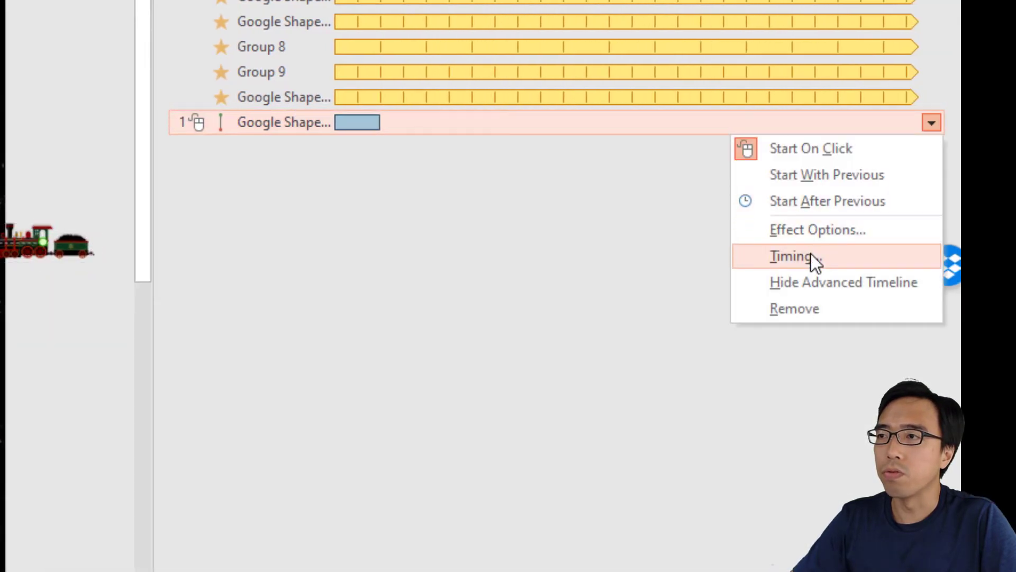
pyautogui.click(901, 255)
pyautogui.click(273, 137)
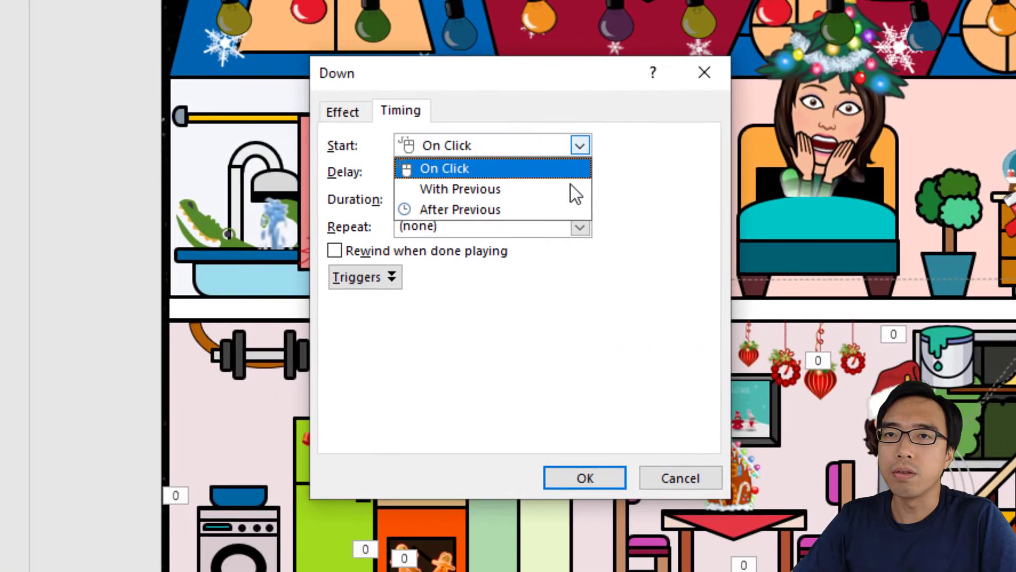
pyautogui.click(567, 188)
pyautogui.click(589, 202)
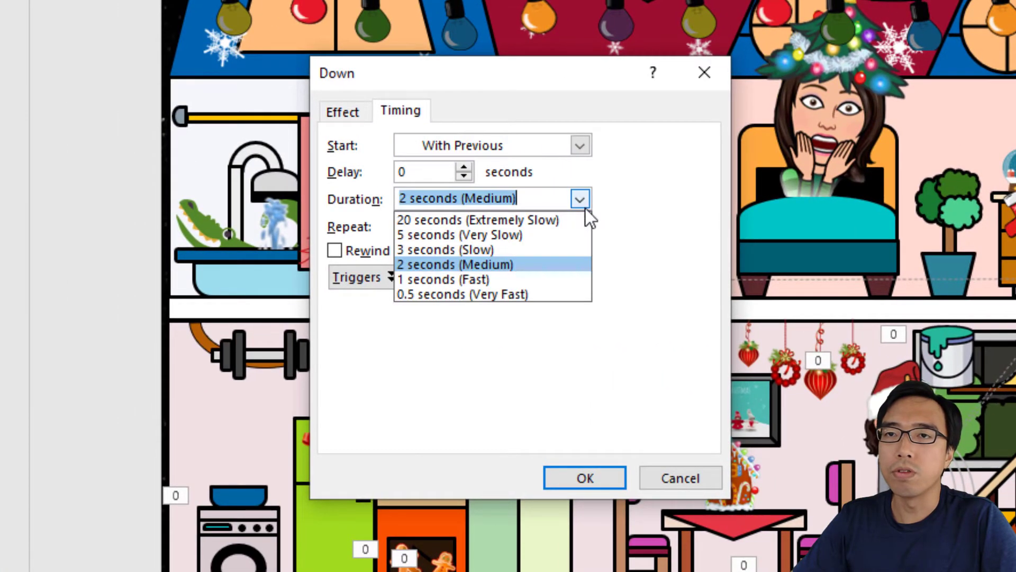
pyautogui.click(581, 233)
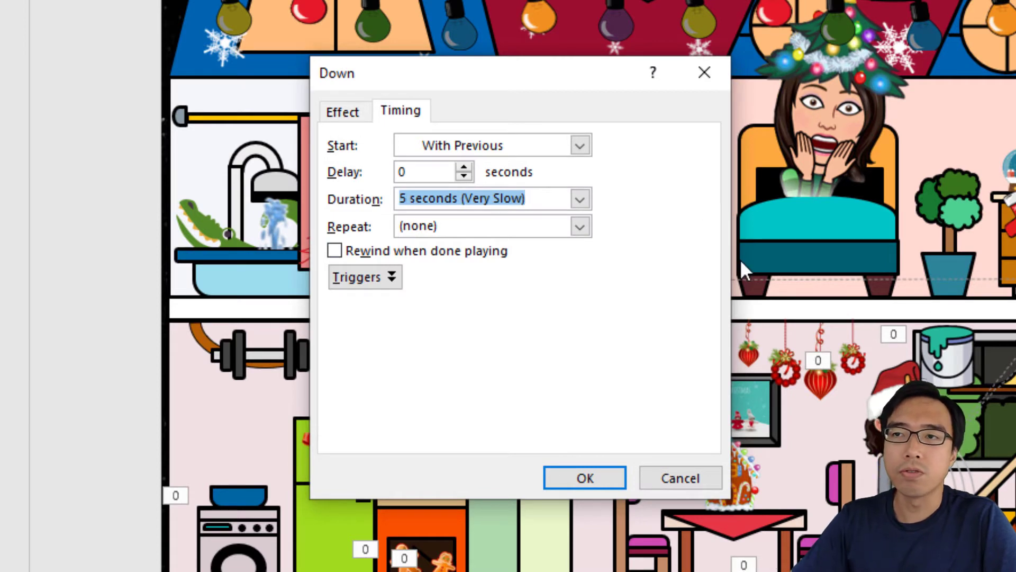
# - Make the train's path animation repeat Until End of Slide, with smooth start and smooth end both at 0 seconds
pyautogui.click(588, 234)
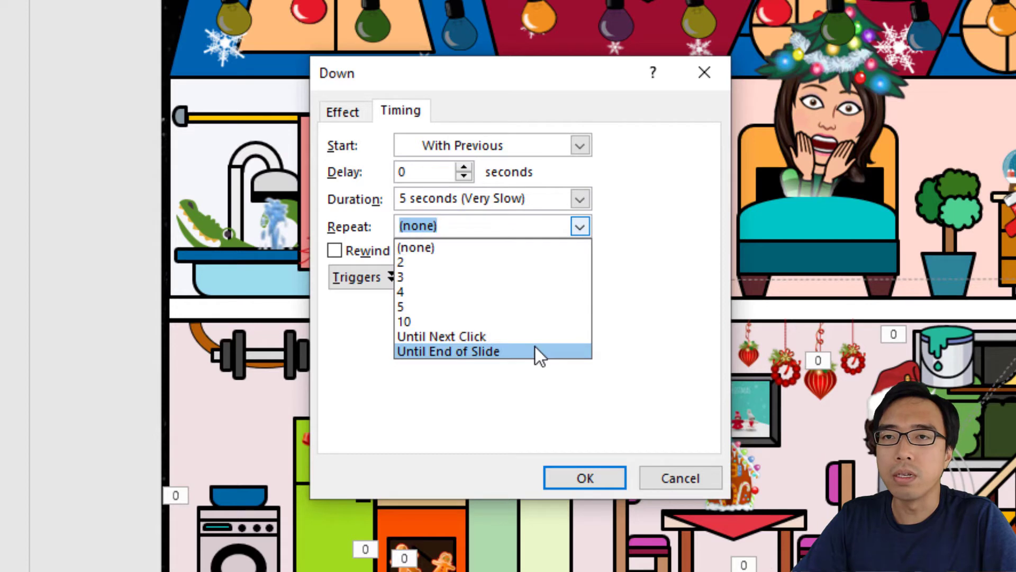
pyautogui.click(535, 349)
pyautogui.click(347, 112)
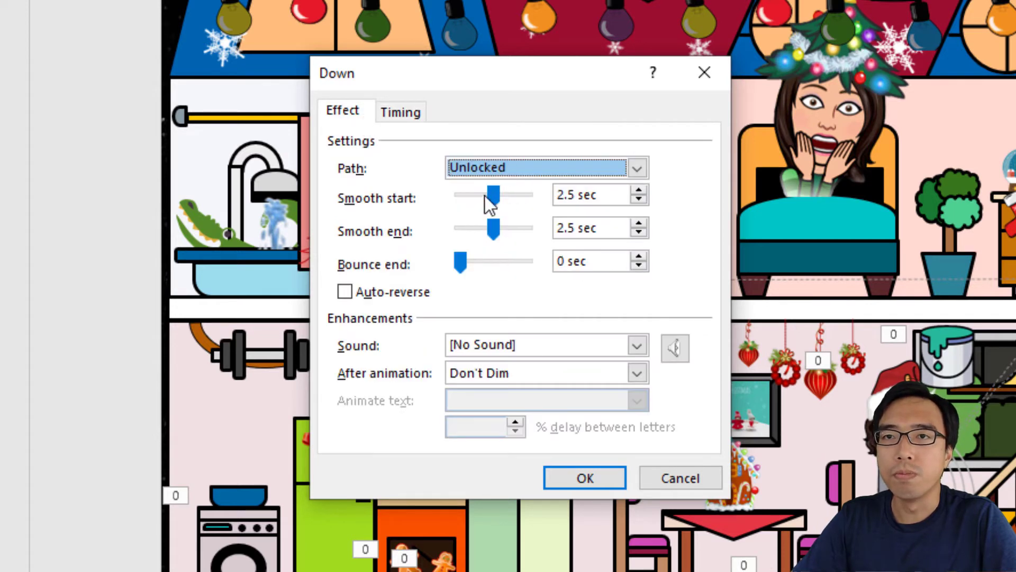
pyautogui.click(495, 194)
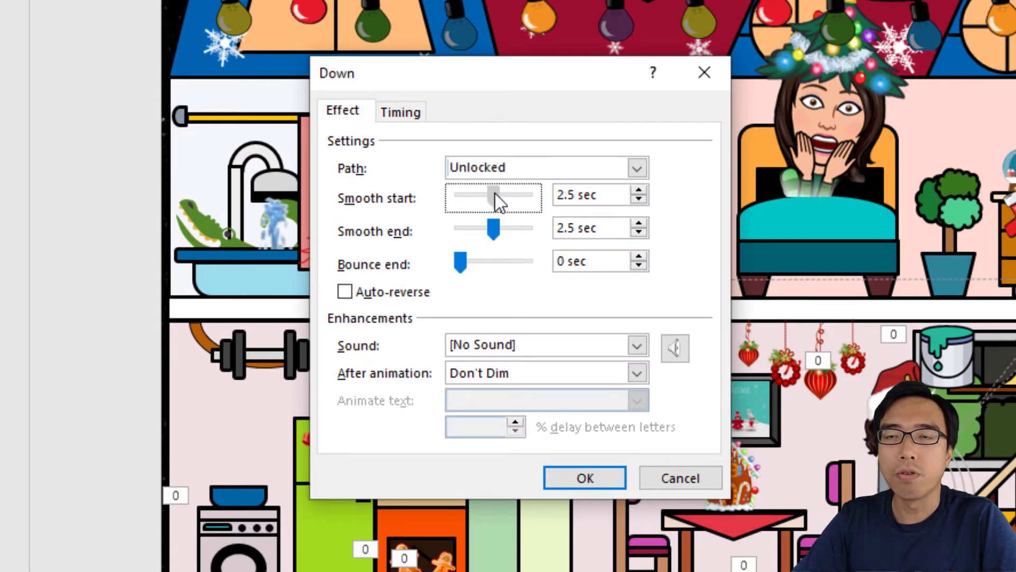
pyautogui.moveTo(494, 194); pyautogui.dragTo(456, 194)
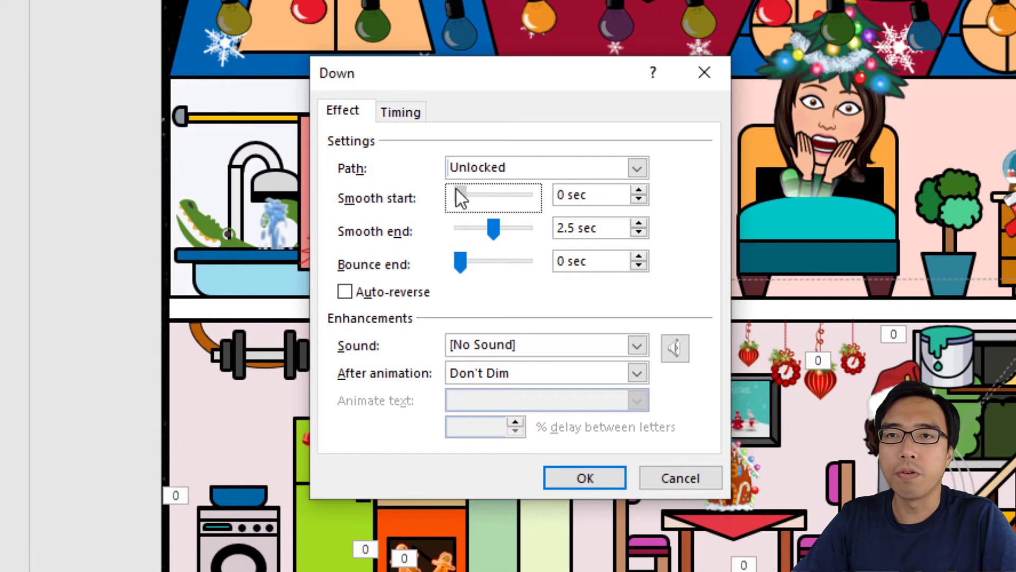
pyautogui.moveTo(493, 229); pyautogui.dragTo(451, 230)
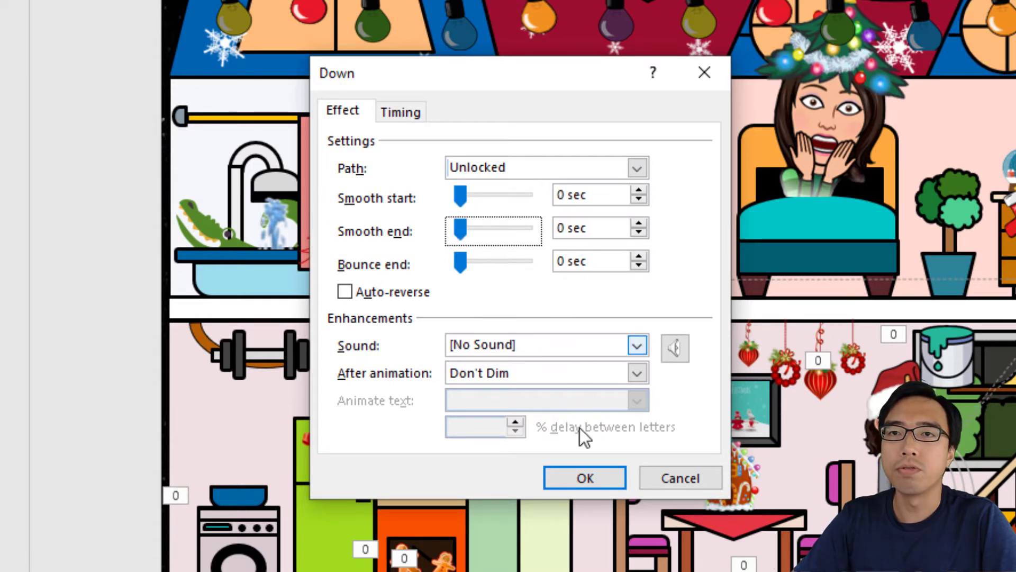
pyautogui.click(585, 476)
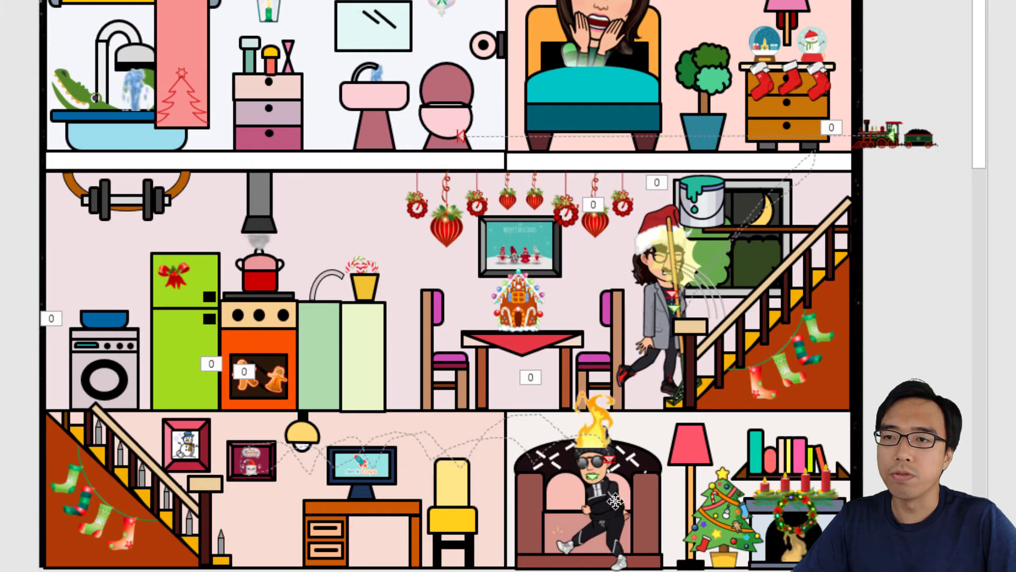
# - Examine the existing custom motion paths of the man with the flaming hat and the character in the Santa hat
pyautogui.click(631, 489)
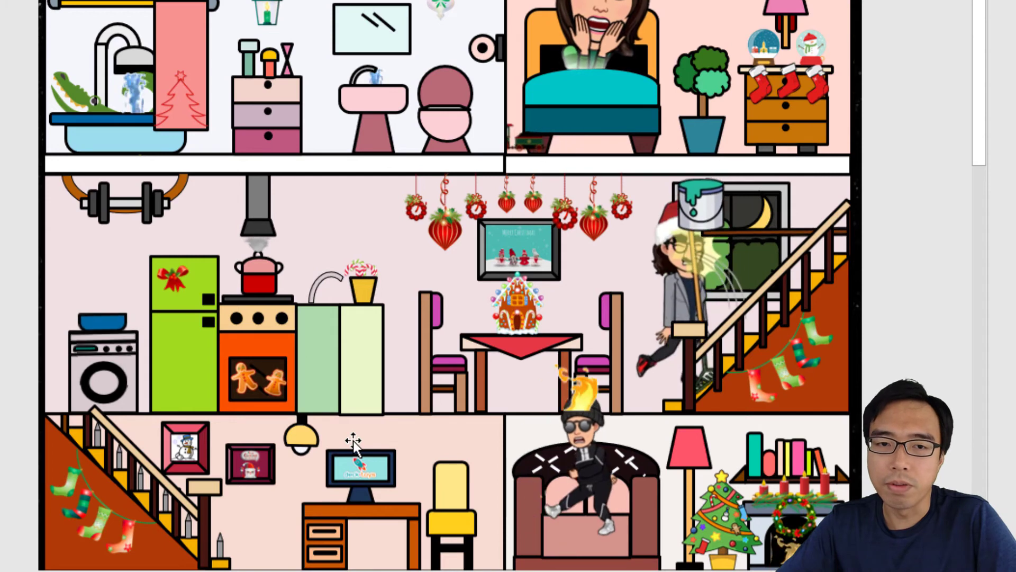
pyautogui.click(592, 497)
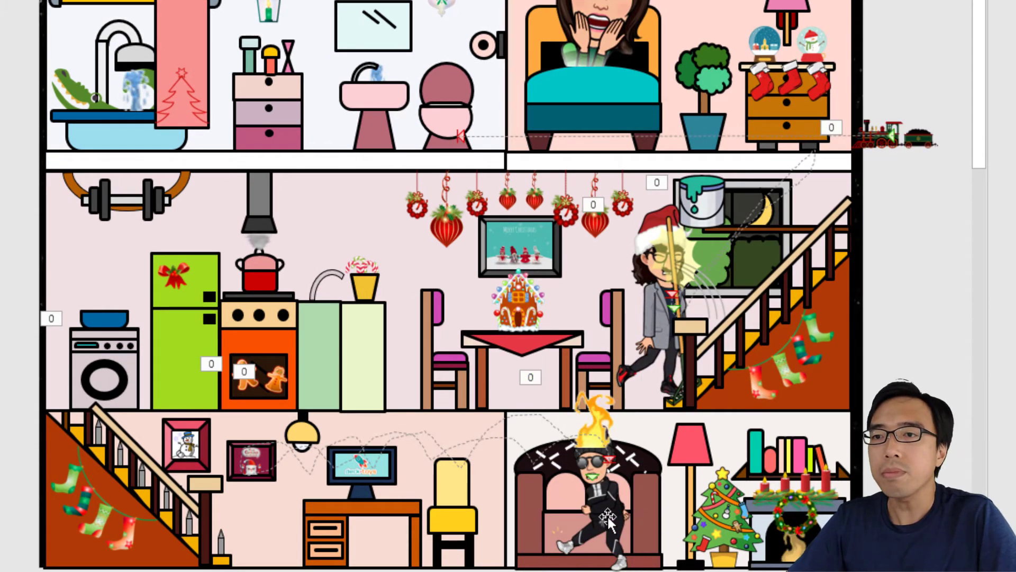
pyautogui.click(609, 459)
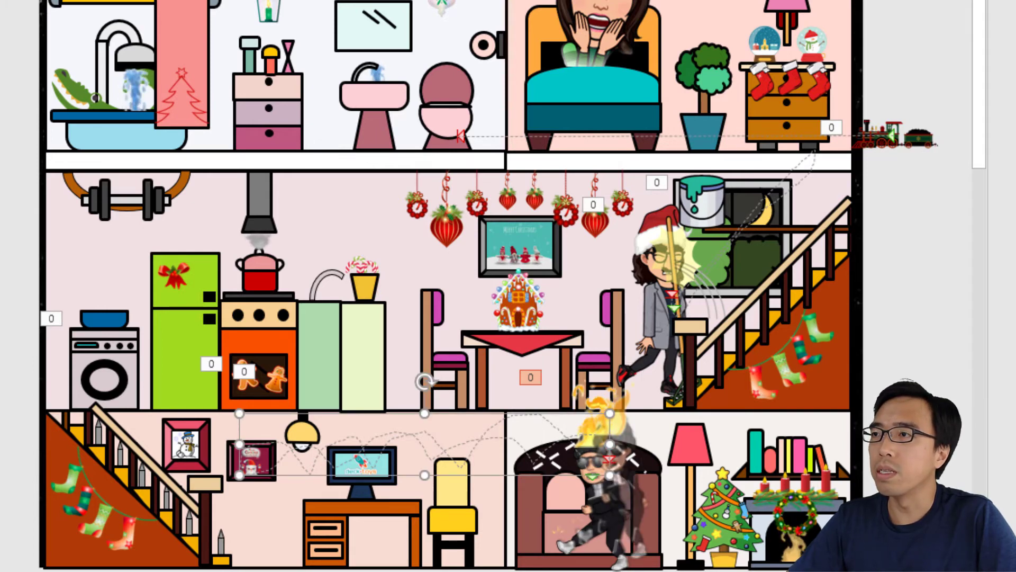
pyautogui.click(792, 173)
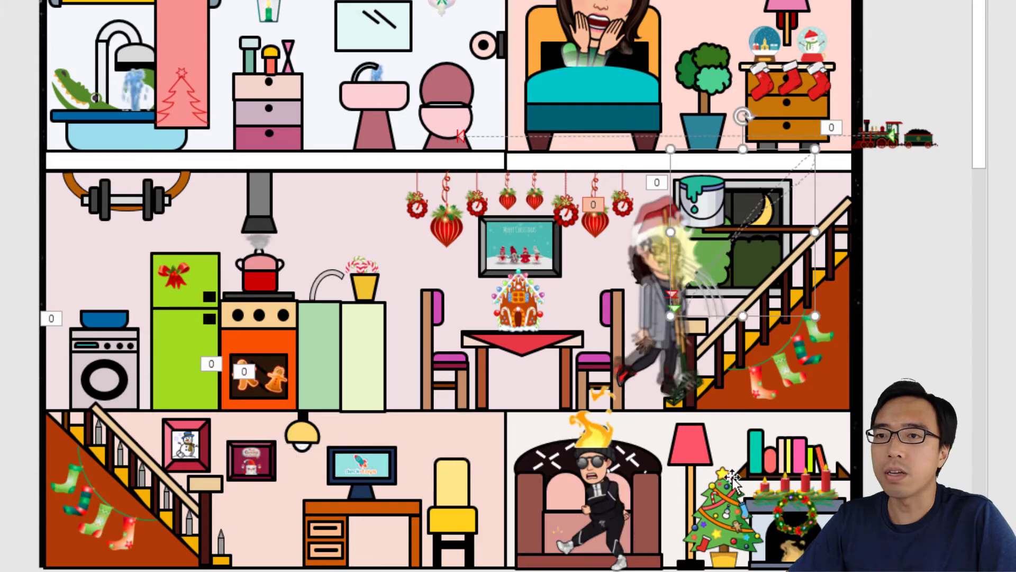
# - Draw a freehand Custom Path for the man with the flaming hat, bouncing from the armchair to the left staircase and back
pyautogui.click(610, 507)
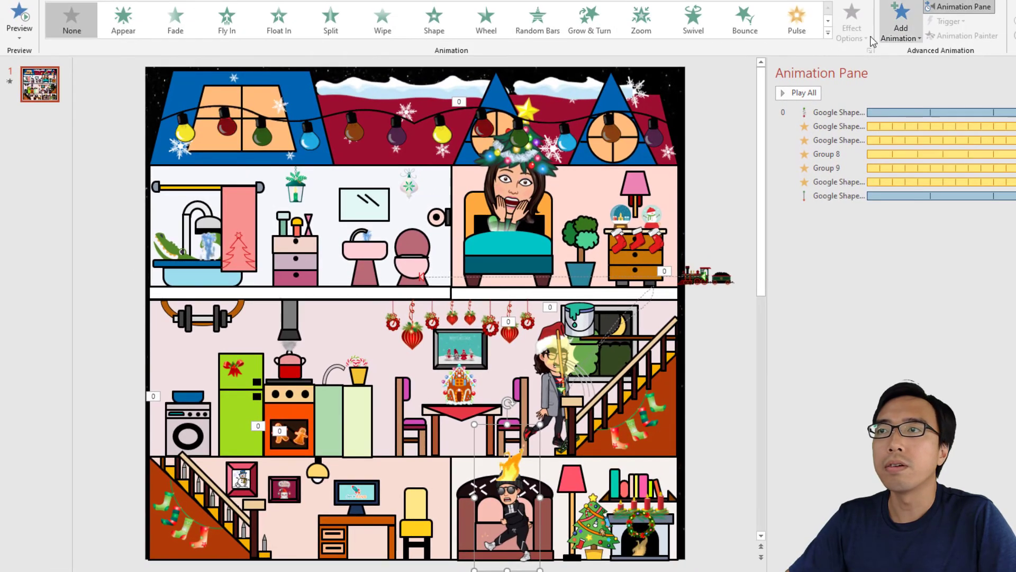
pyautogui.click(828, 32)
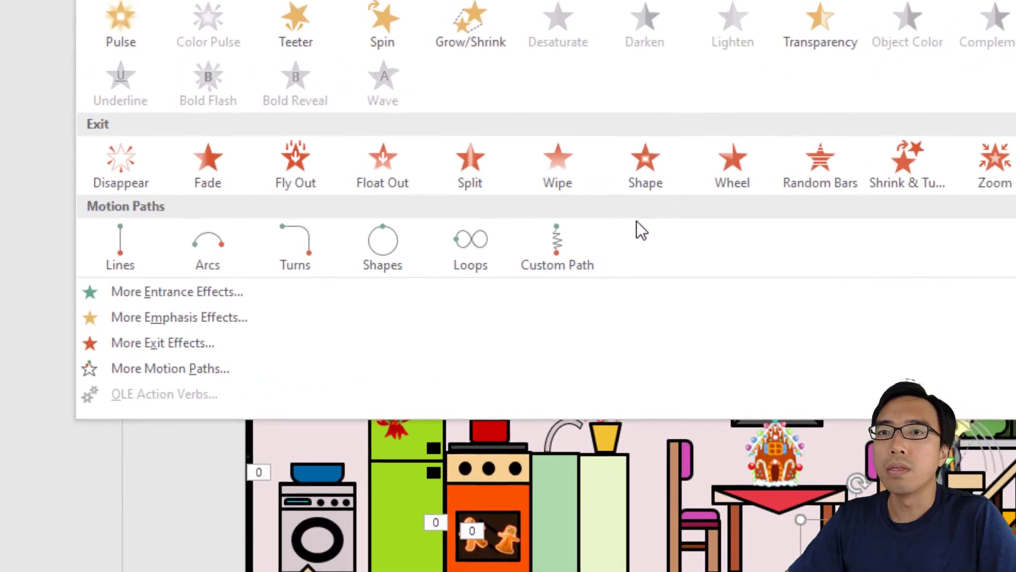
pyautogui.click(576, 244)
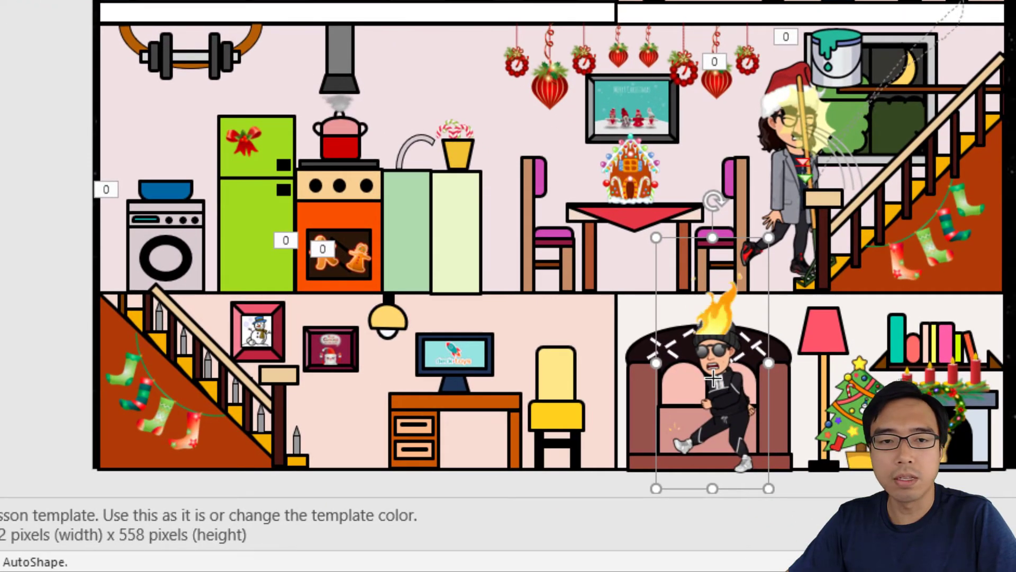
pyautogui.moveTo(713, 376)
pyautogui.mouseDown()
pyautogui.moveTo(672, 311)
pyautogui.moveTo(603, 367)
pyautogui.moveTo(558, 333)
pyautogui.moveTo(486, 375)
pyautogui.moveTo(433, 336)
pyautogui.moveTo(376, 365)
pyautogui.moveTo(317, 339)
pyautogui.moveTo(289, 388)
pyautogui.mouseUp()
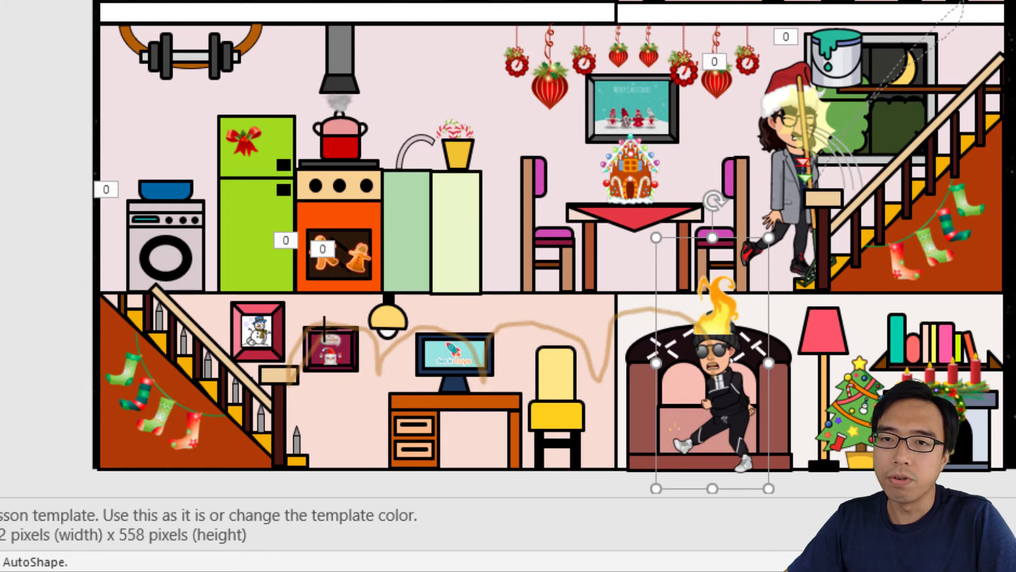
pyautogui.moveTo(325, 328)
pyautogui.mouseDown()
pyautogui.moveTo(391, 388)
pyautogui.moveTo(517, 364)
pyautogui.moveTo(712, 363)
pyautogui.mouseUp()
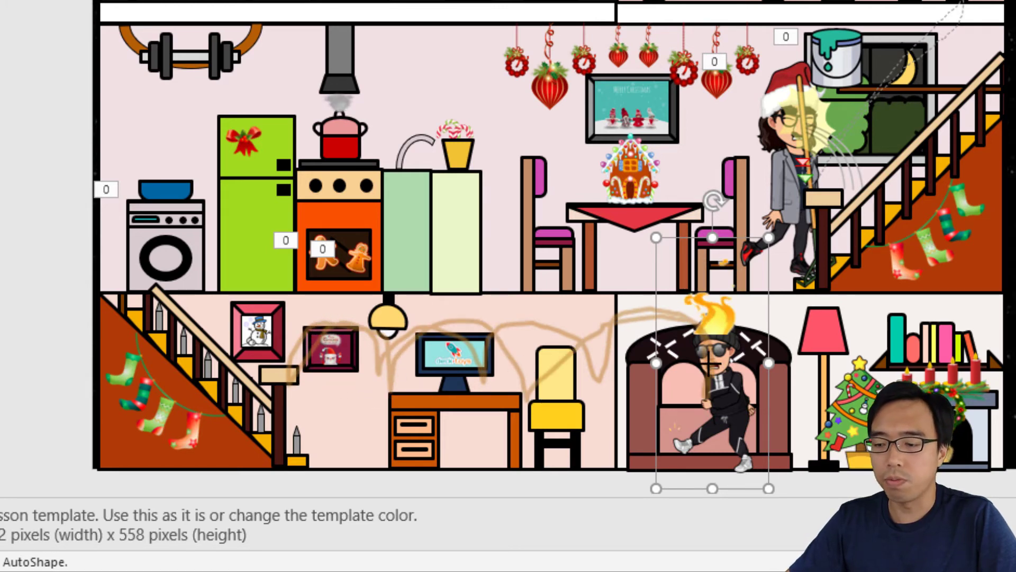
pyautogui.doubleClick(709, 365)
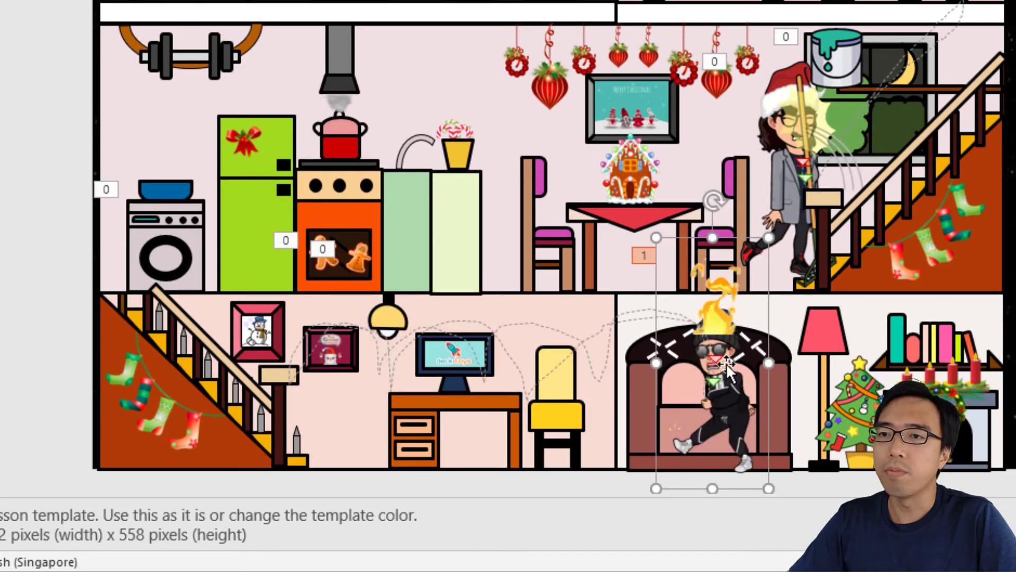
# - Set the flaming-hat man's custom path animation to a duration of 10 seconds, starting With Previous
pyautogui.rightClick(727, 342)
pyautogui.click(538, 107)
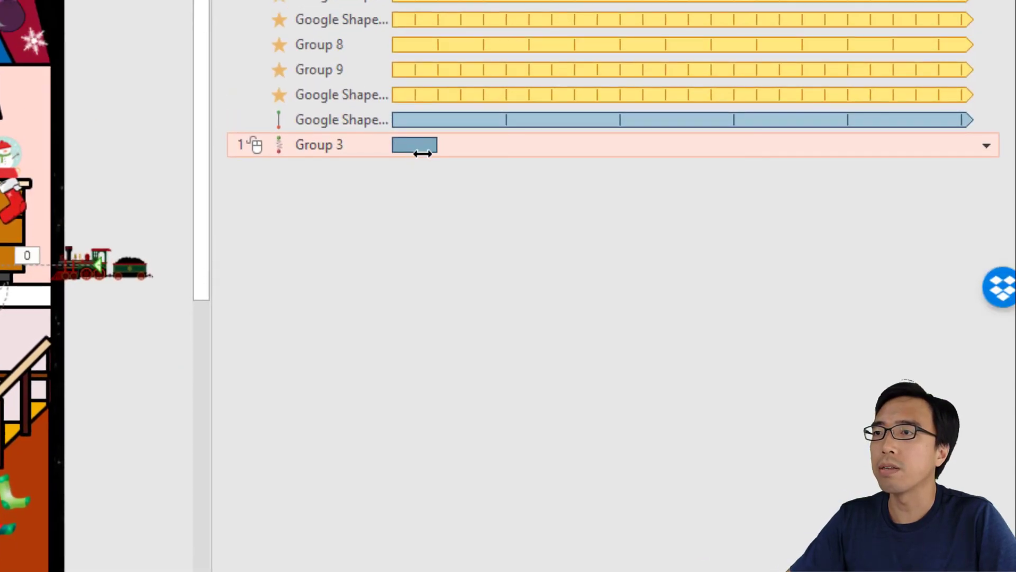
pyautogui.rightClick(421, 150)
pyautogui.click(832, 279)
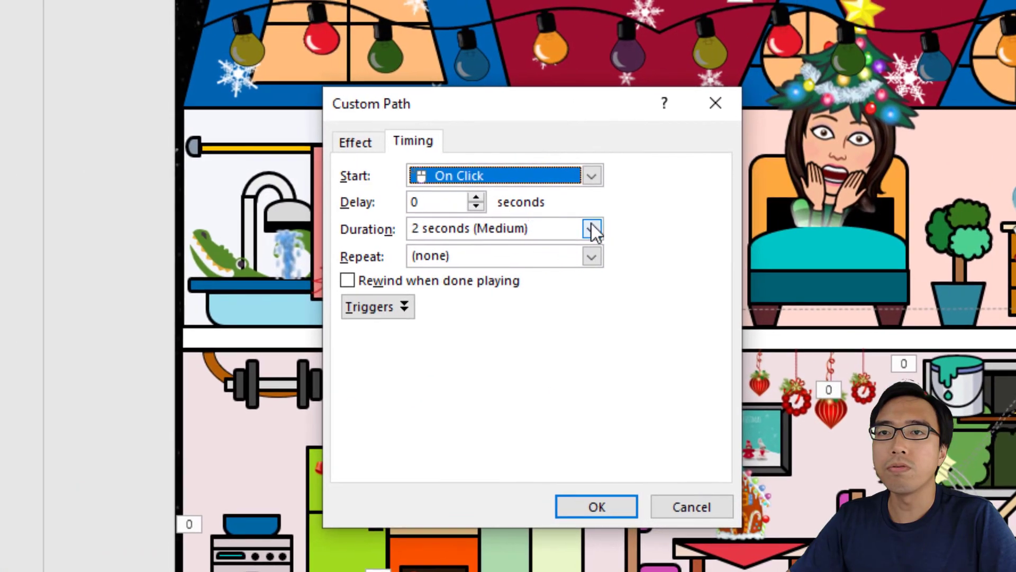
pyautogui.click(591, 229)
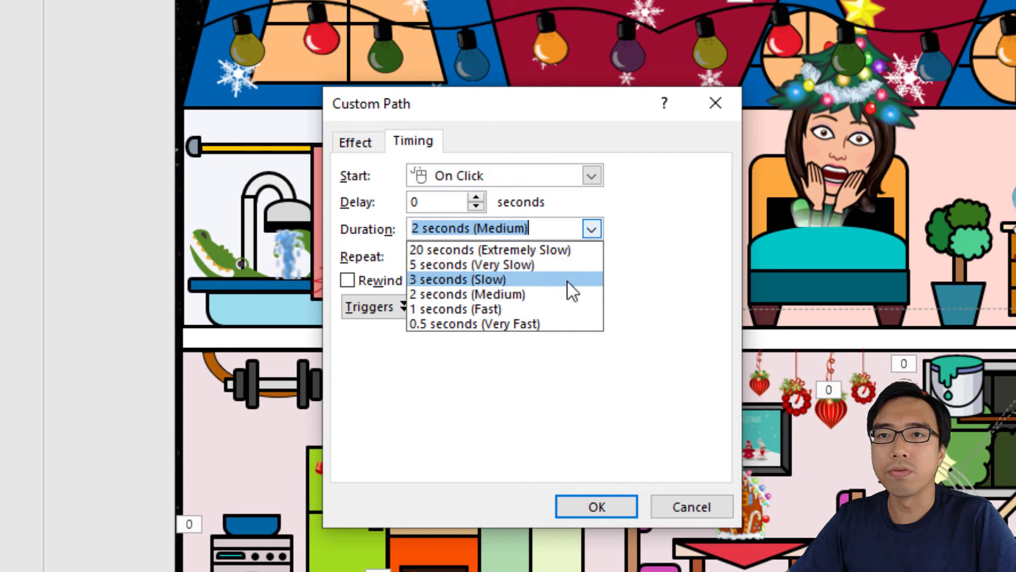
pyautogui.click(465, 218)
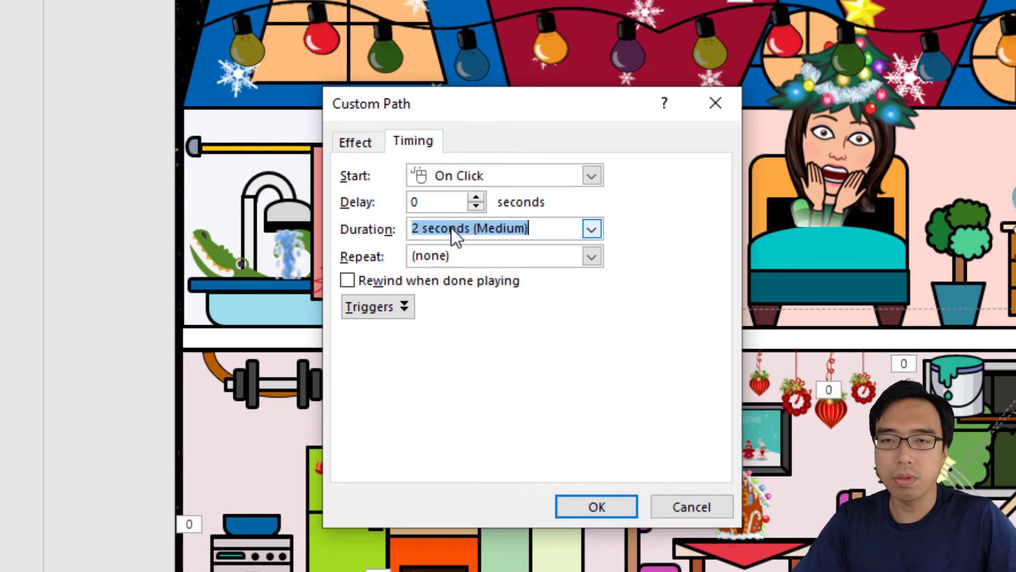
pyautogui.write('10')
pyautogui.click(590, 176)
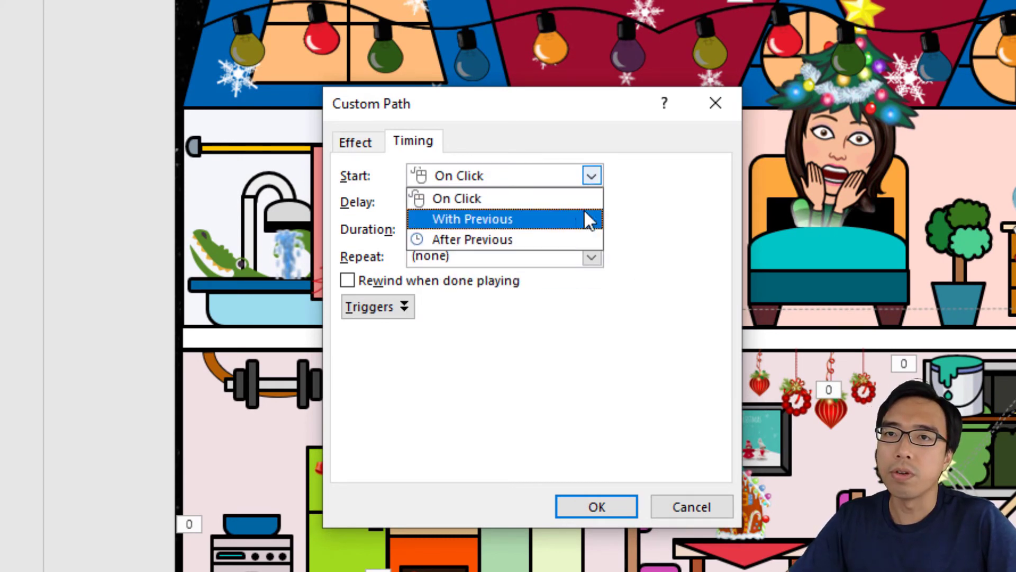
pyautogui.click(586, 217)
# - Make the flaming-hat man's path repeat Until End of Slide with a smooth start of 0 seconds, and check the playback
pyautogui.click(593, 258)
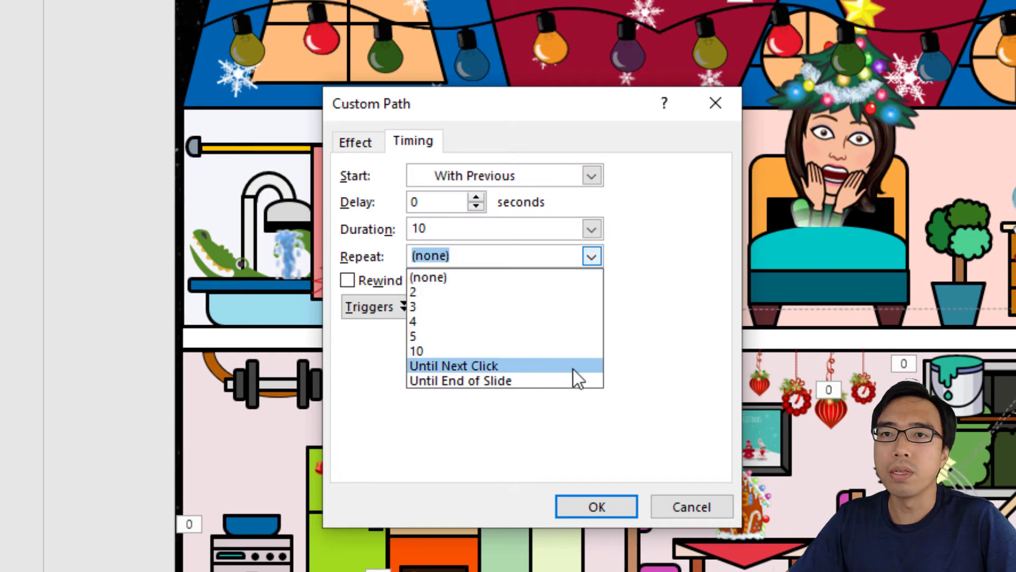
pyautogui.click(563, 380)
pyautogui.click(356, 143)
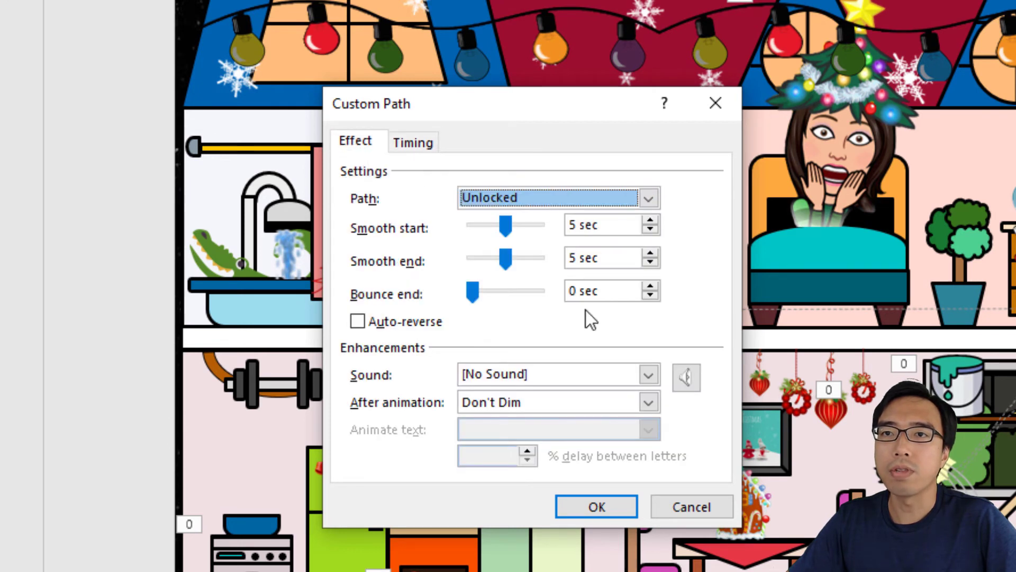
pyautogui.moveTo(506, 225); pyautogui.dragTo(456, 221)
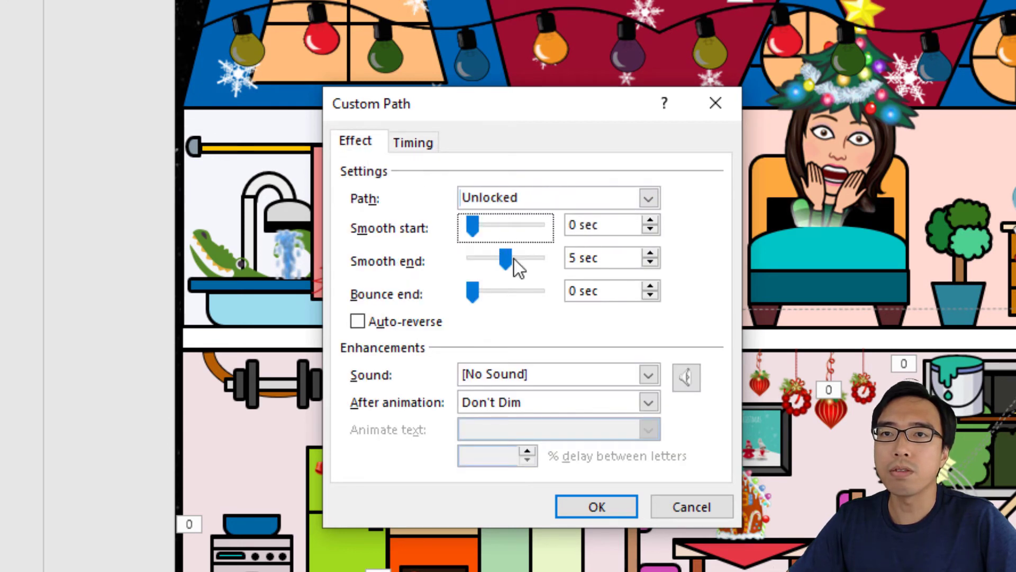
pyautogui.click(596, 503)
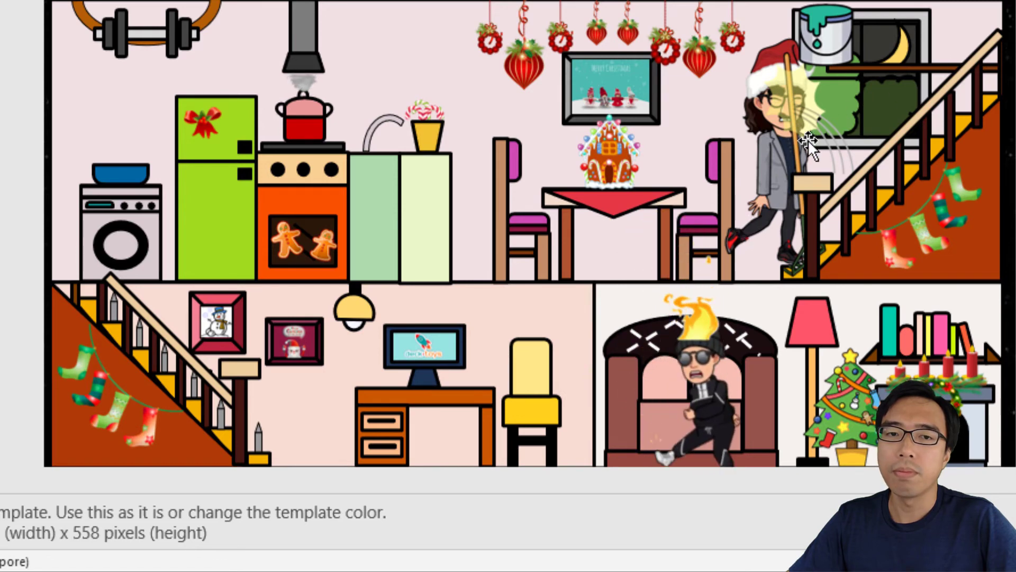
pyautogui.press('Escape')
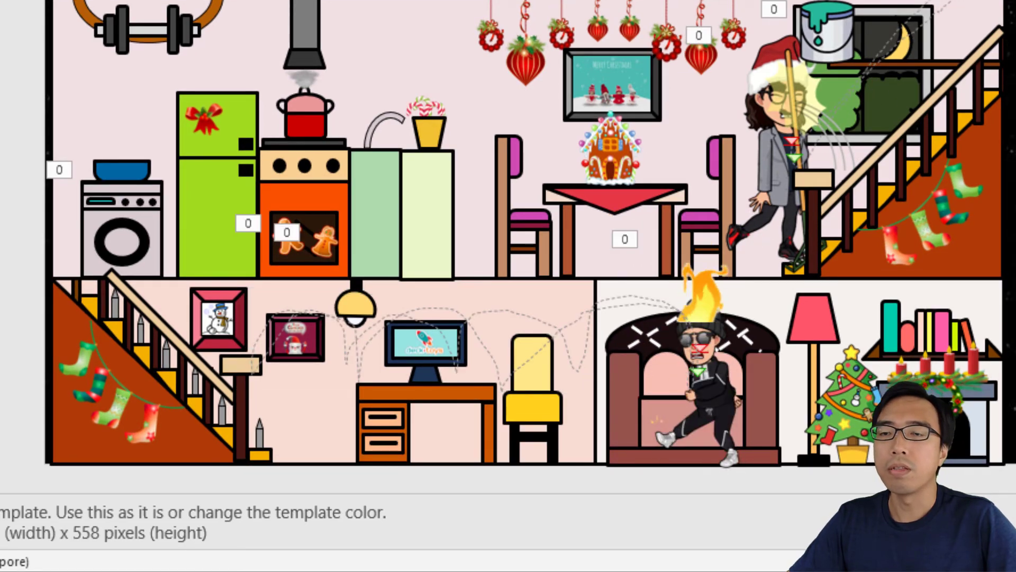
# - Give the washing machine a Teeter emphasis, starting With Previous and repeating Until End of Slide, and check it in the slide show
pyautogui.click(130, 238)
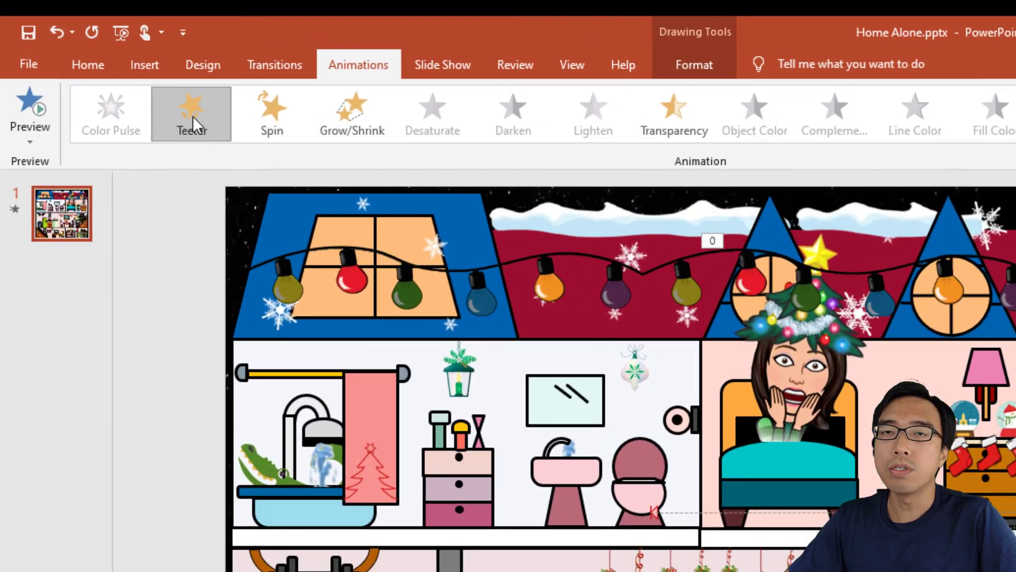
pyautogui.click(110, 67)
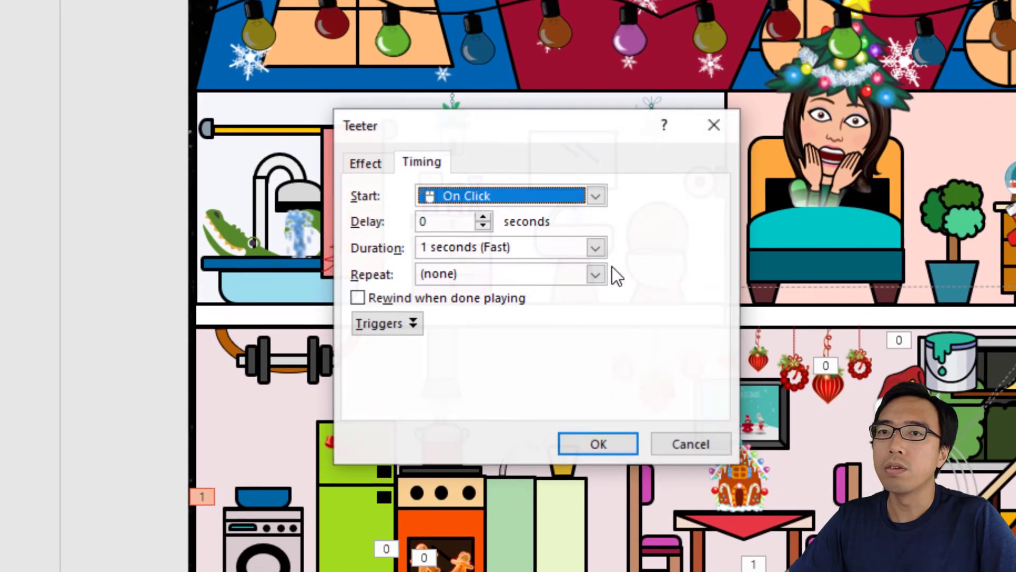
pyautogui.click(472, 194)
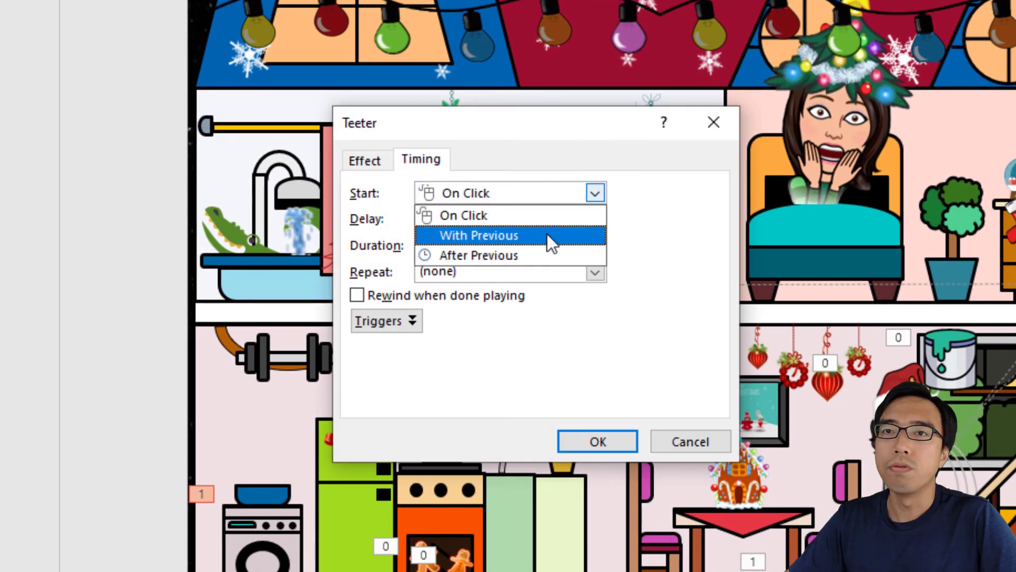
pyautogui.click(547, 236)
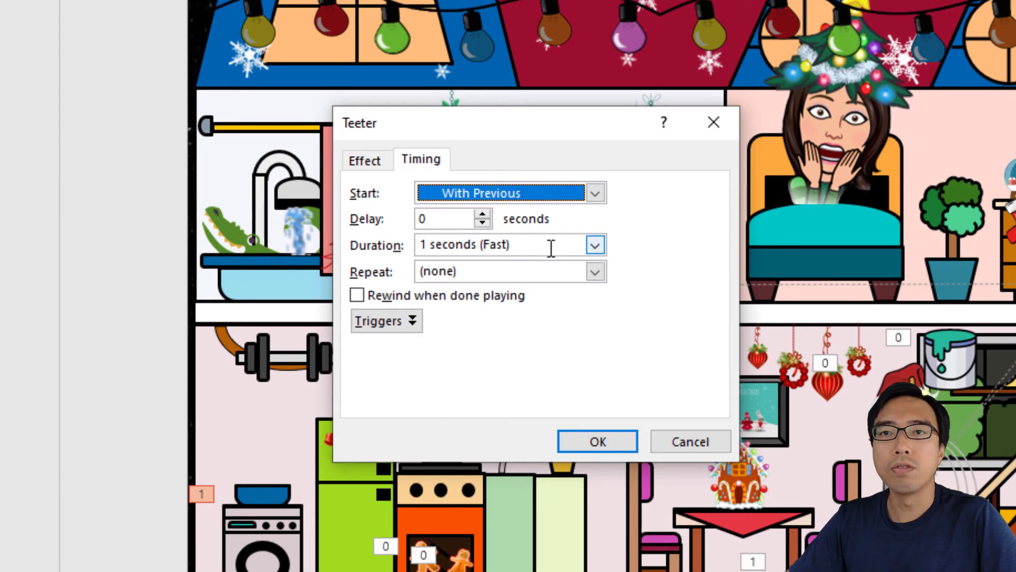
pyautogui.click(593, 273)
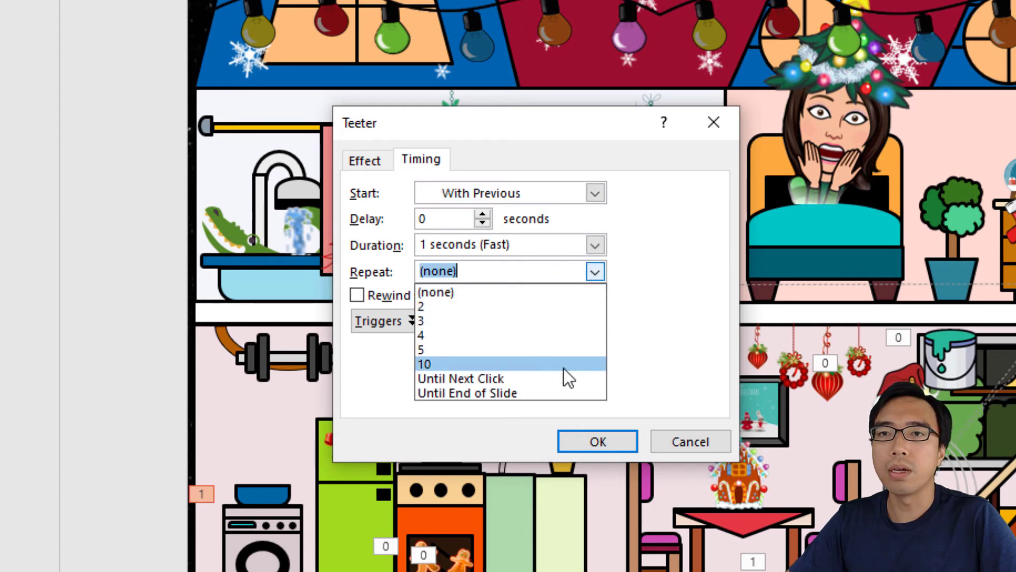
pyautogui.click(561, 392)
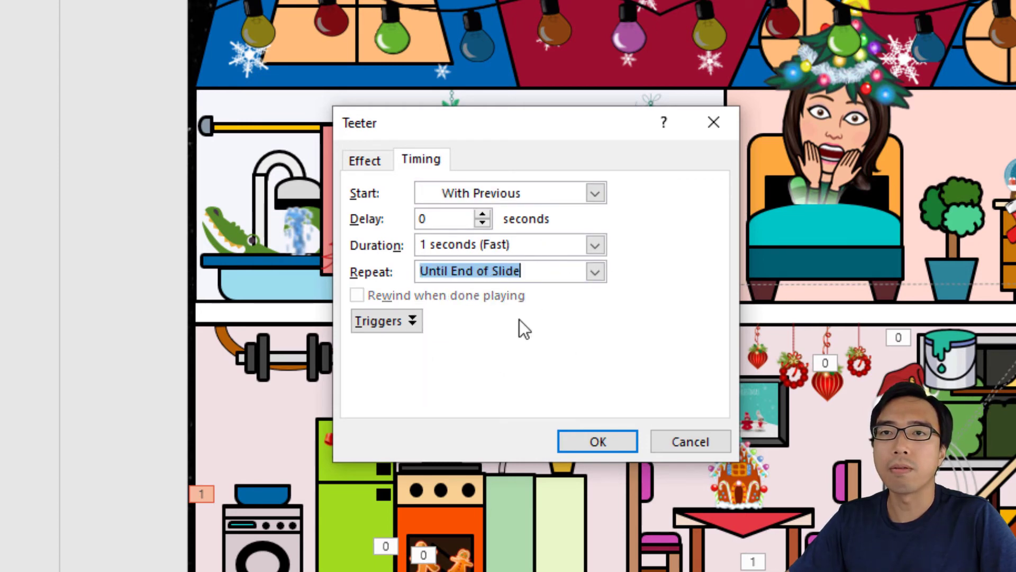
pyautogui.click(572, 444)
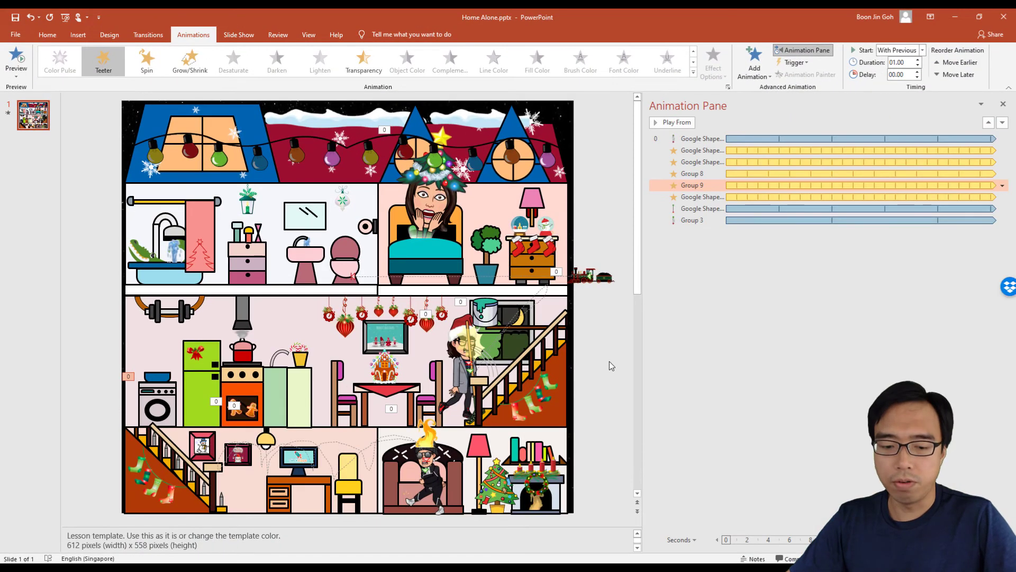
pyautogui.press('F5')
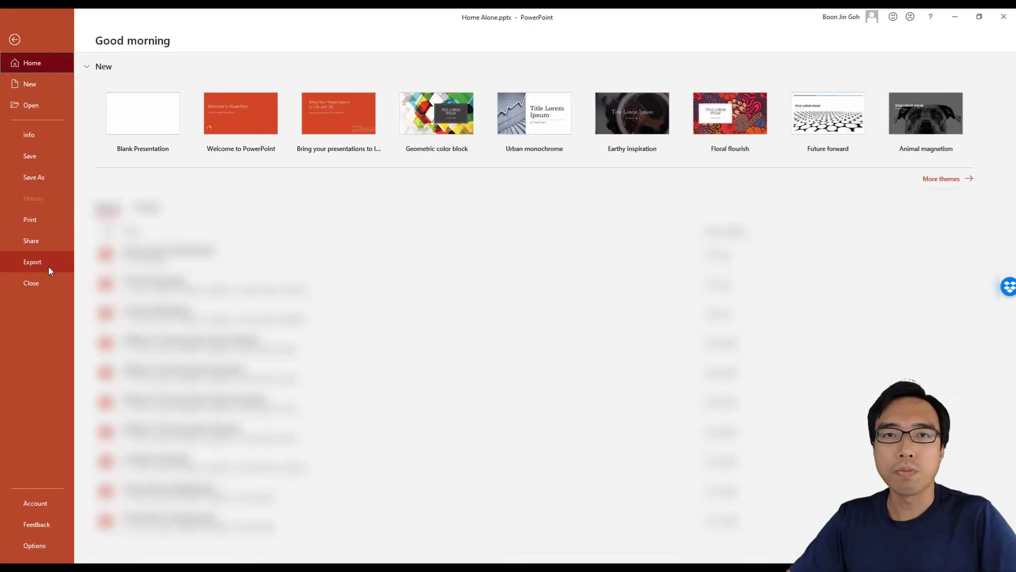
# - Export the presentation as a Standard (480p) MPEG-4 video and save it as Home Alone.mp4
pyautogui.click(49, 266)
pyautogui.click(244, 121)
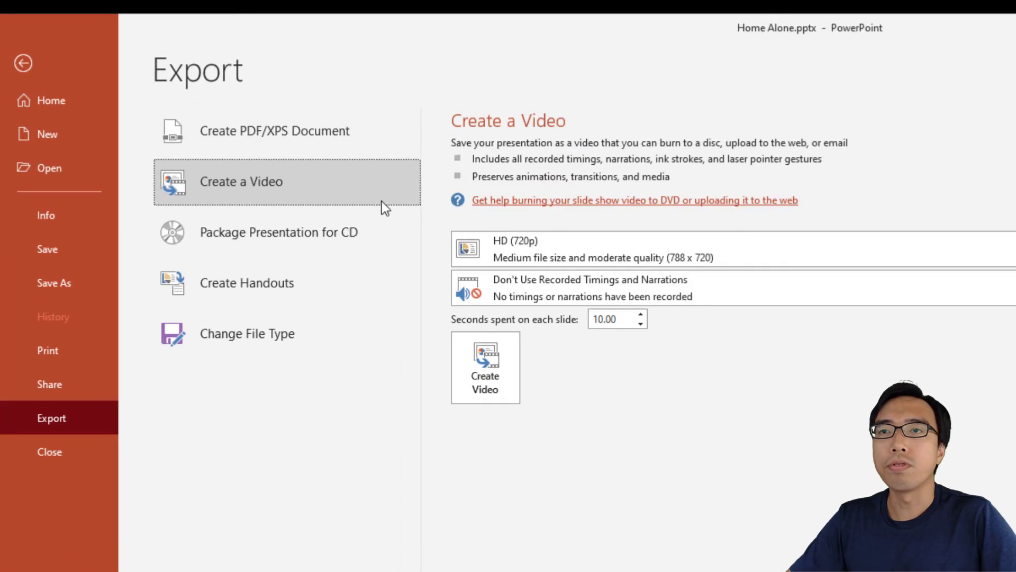
pyautogui.click(678, 239)
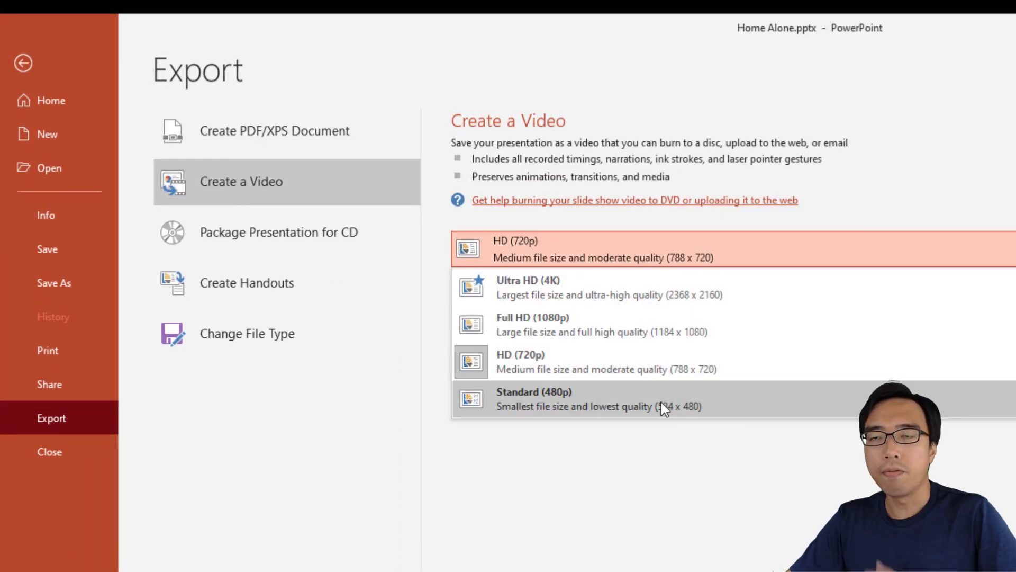
pyautogui.click(646, 396)
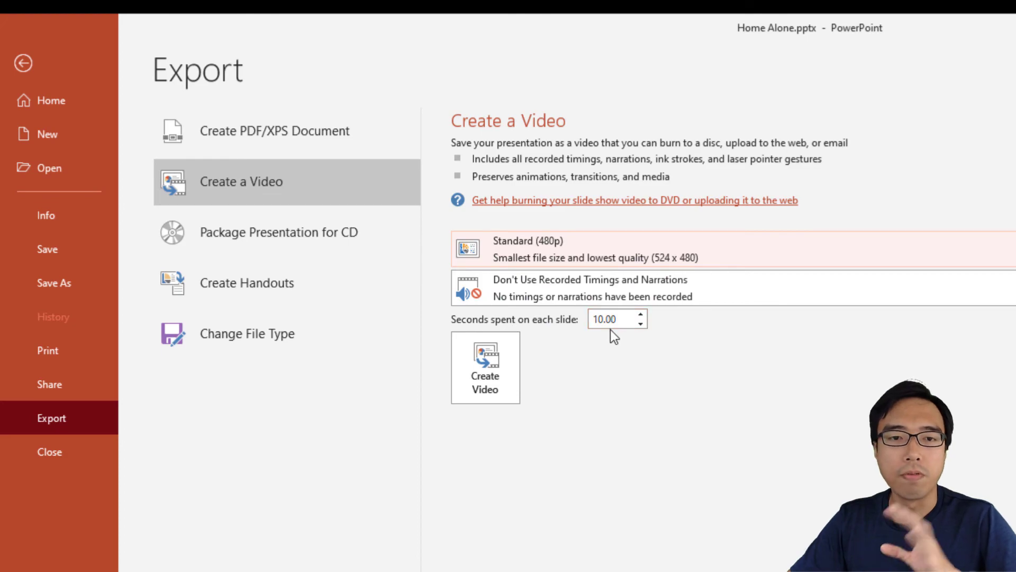
pyautogui.click(485, 367)
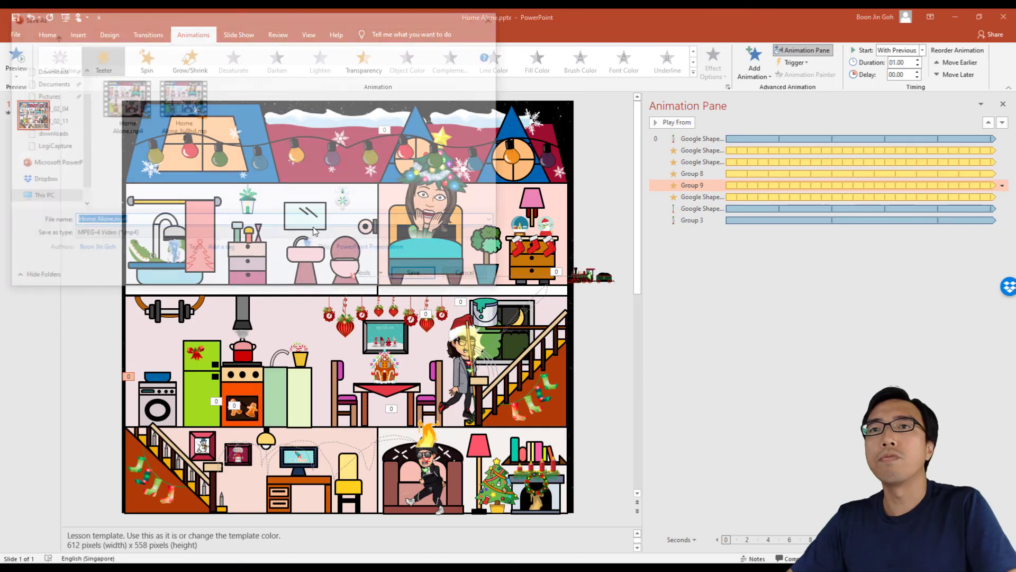
pyautogui.click(413, 273)
pyautogui.click(530, 290)
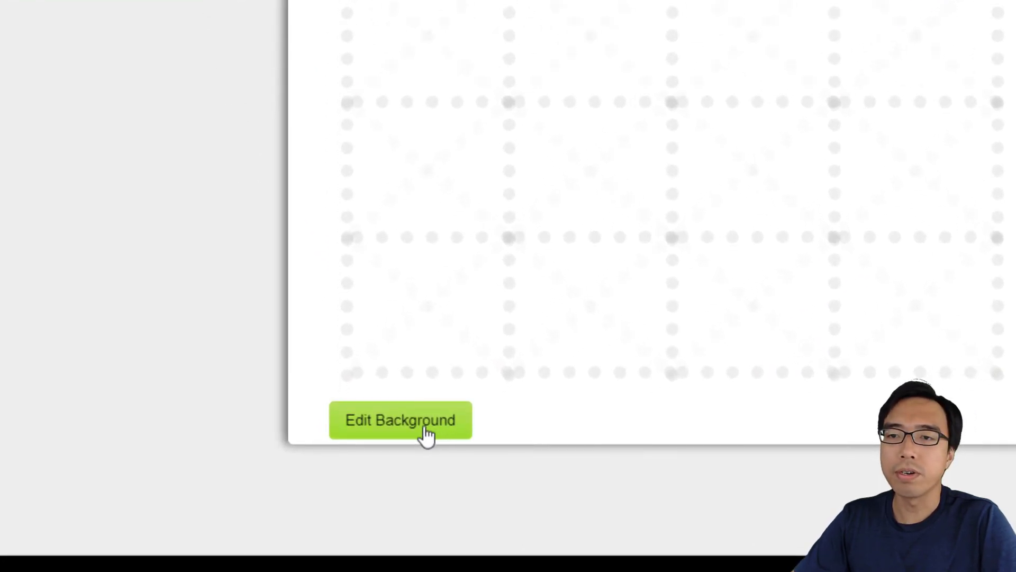
# - Switch to the Deck.Toys Deck Builder and upload Home Alone.mp4 as the deck's video background
pyautogui.click(426, 435)
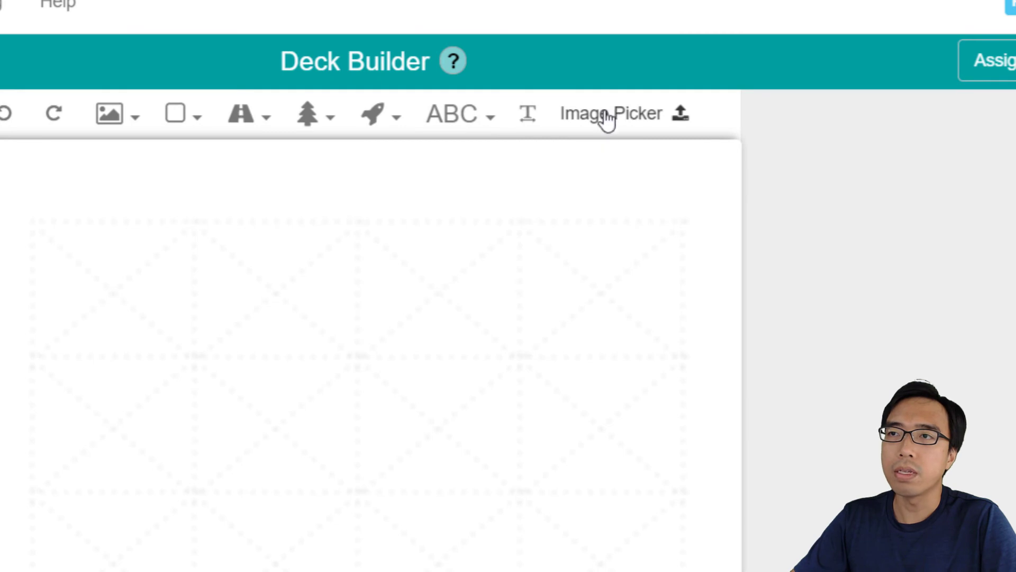
pyautogui.click(600, 124)
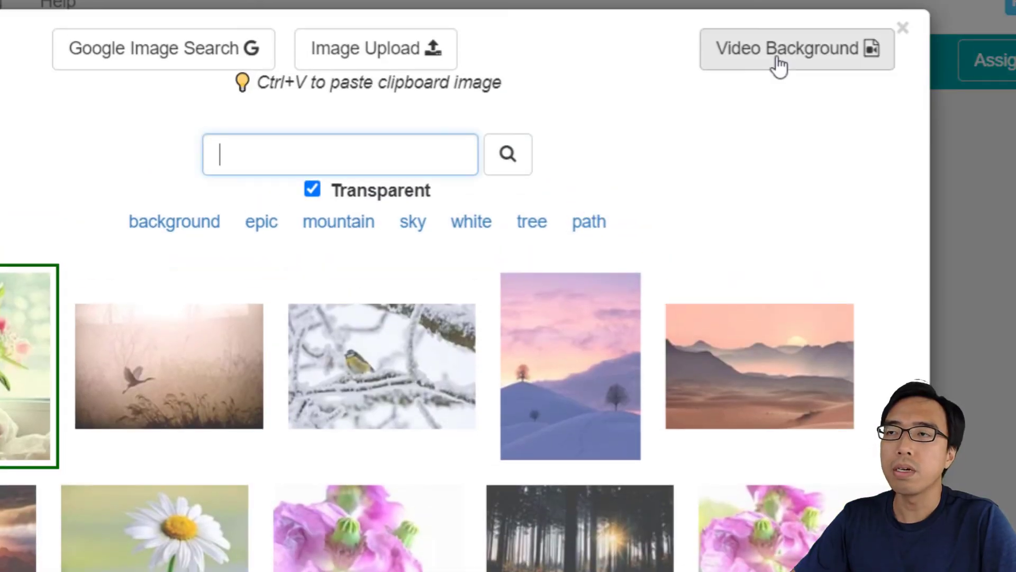
pyautogui.click(779, 64)
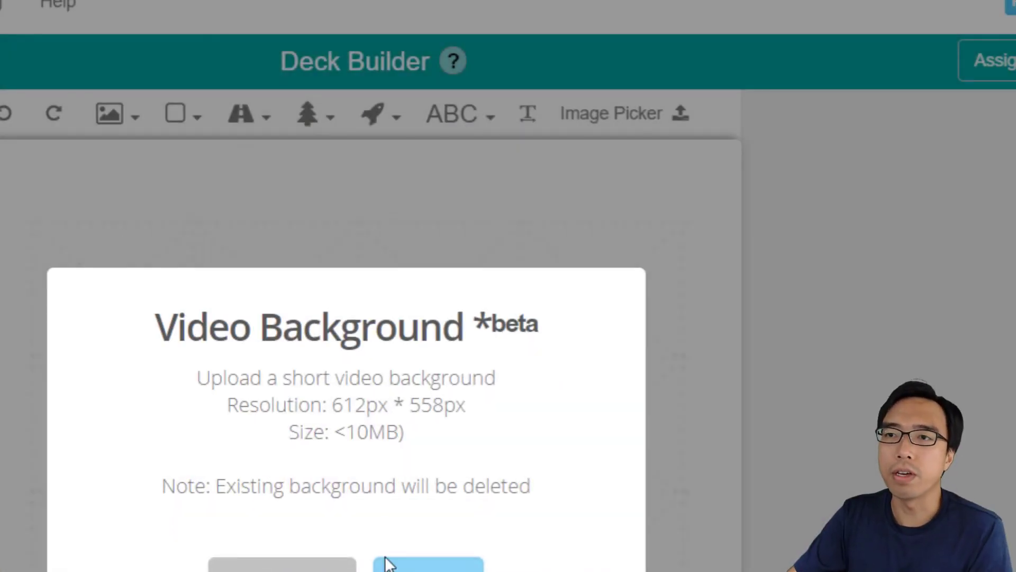
pyautogui.click(429, 564)
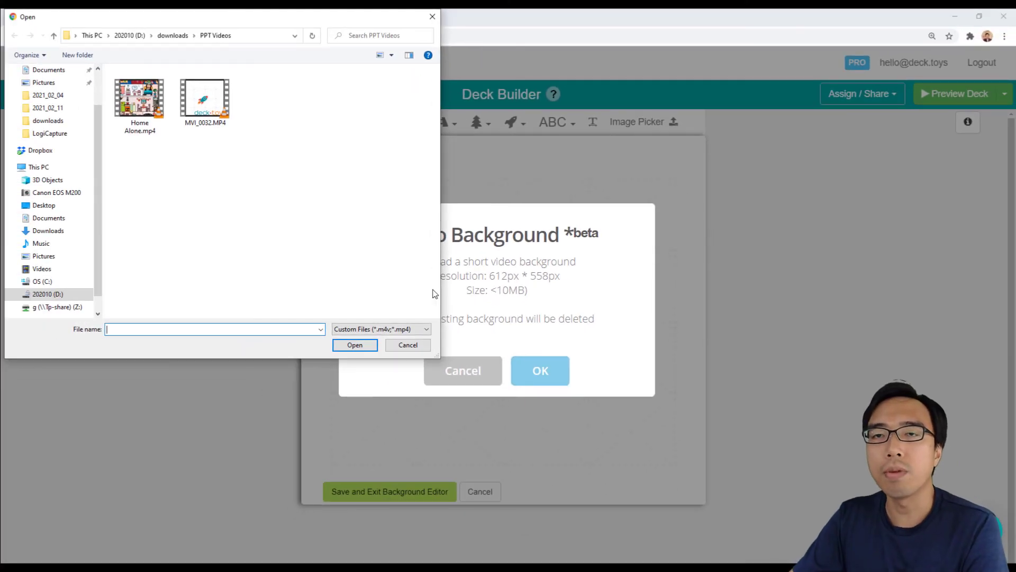
pyautogui.doubleClick(159, 108)
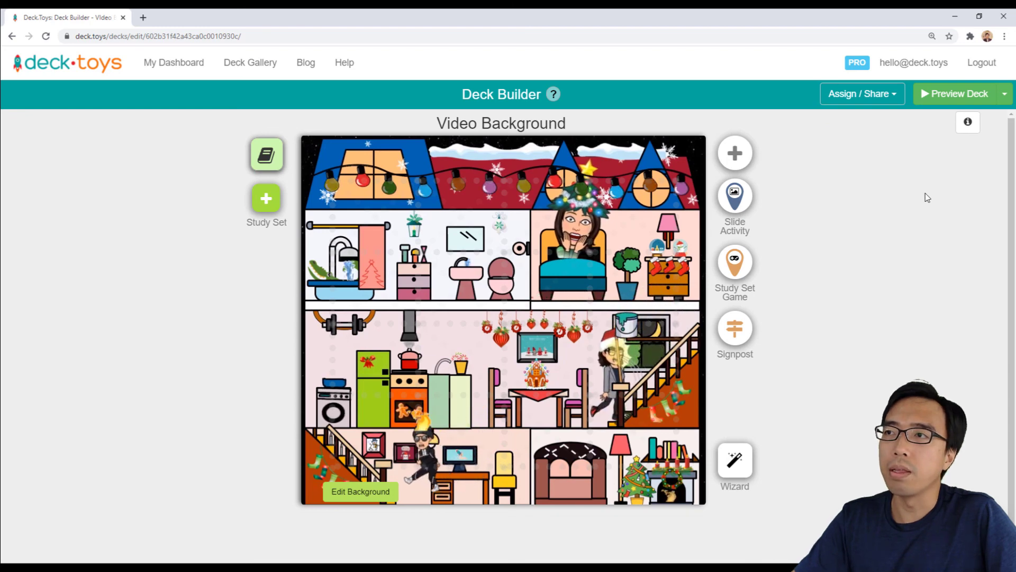
# - Preview the deck with one student and widen the student view to examine the animated background
pyautogui.click(950, 98)
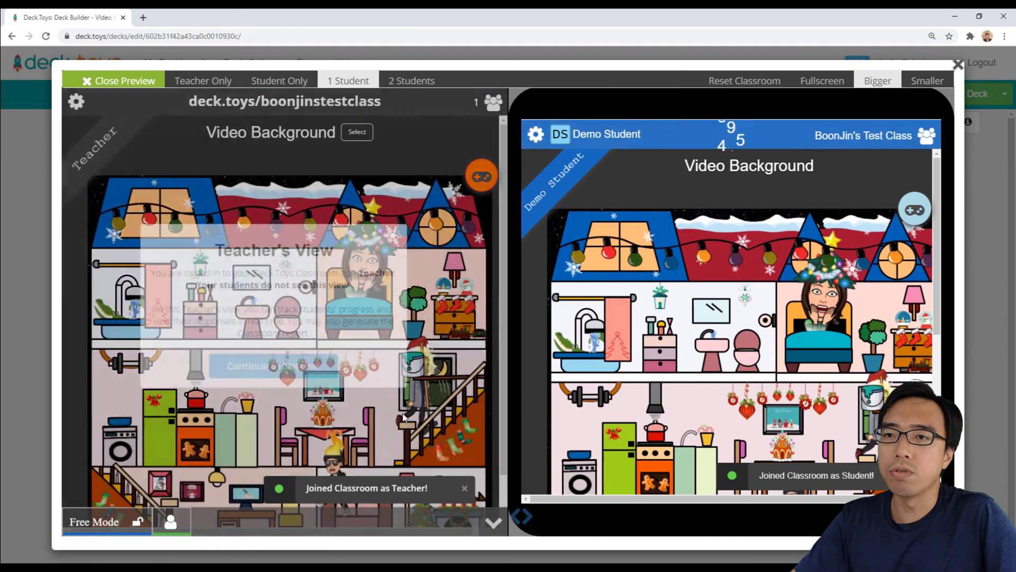
pyautogui.click(514, 518)
pyautogui.click(513, 518)
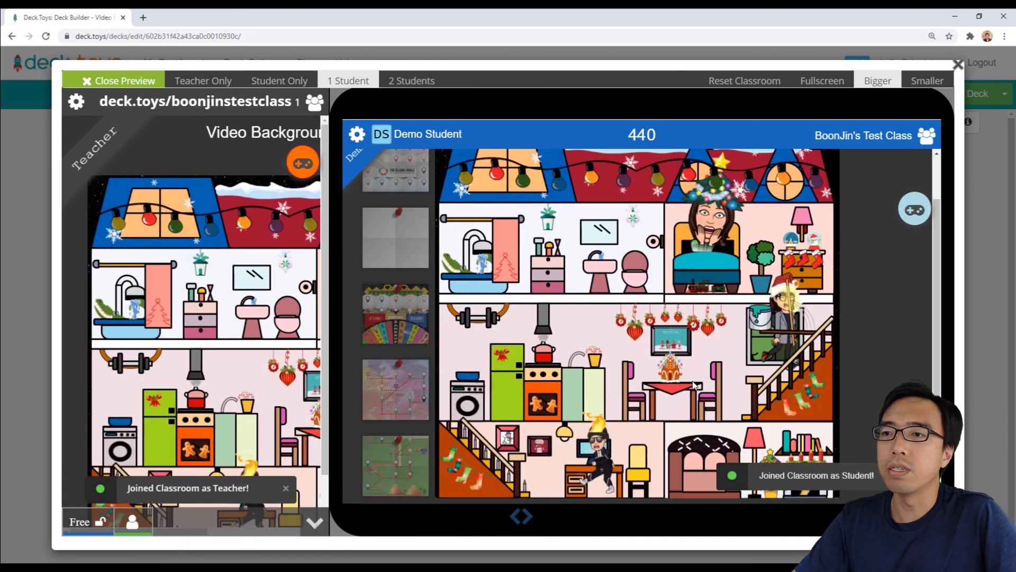